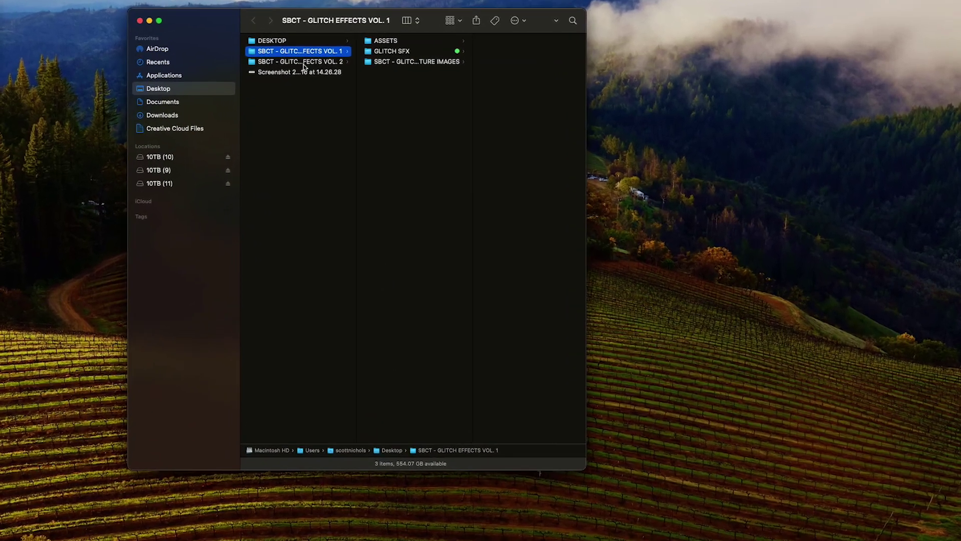
Open the VOL. 1 pack's ASSETS folder and preview Glitch-Textures-12.mov
key(Down)
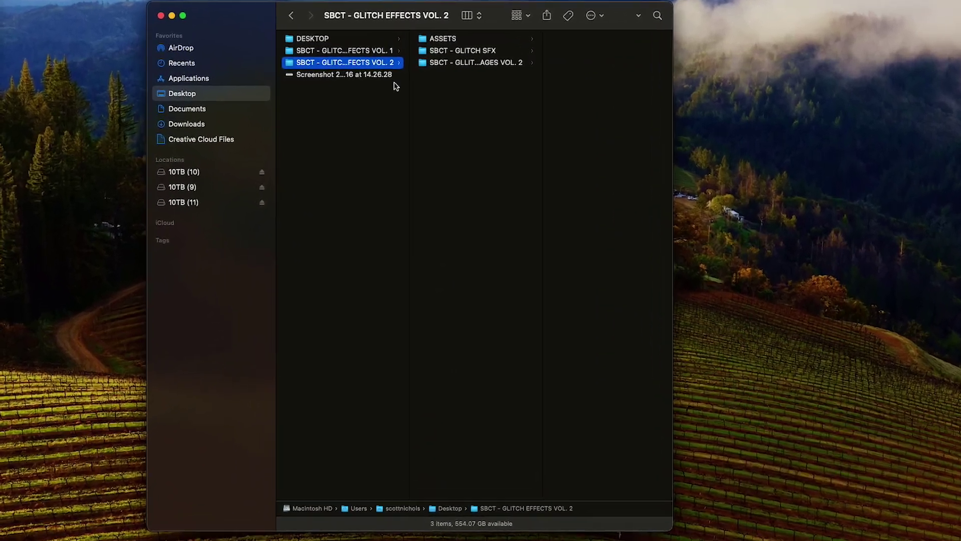
double_click(419, 100)
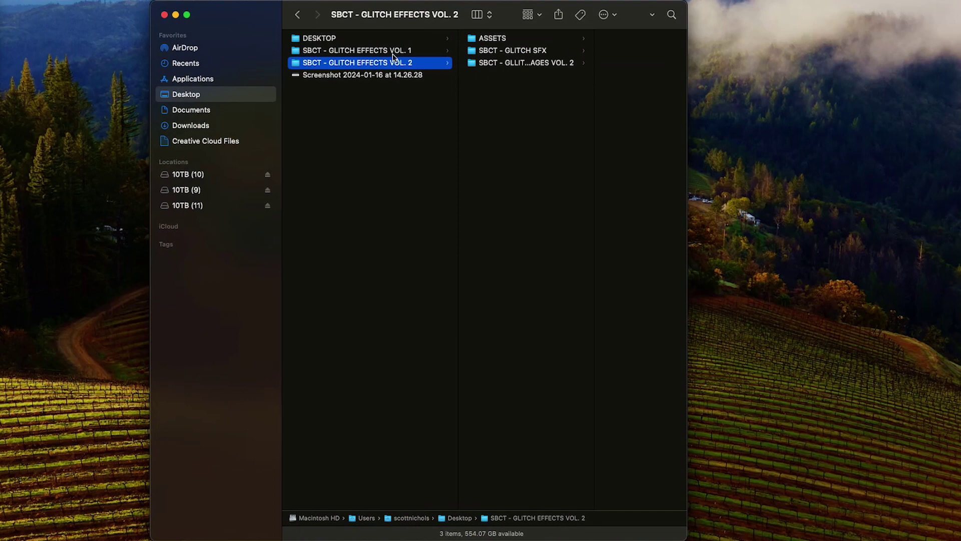
click(373, 52)
click(505, 40)
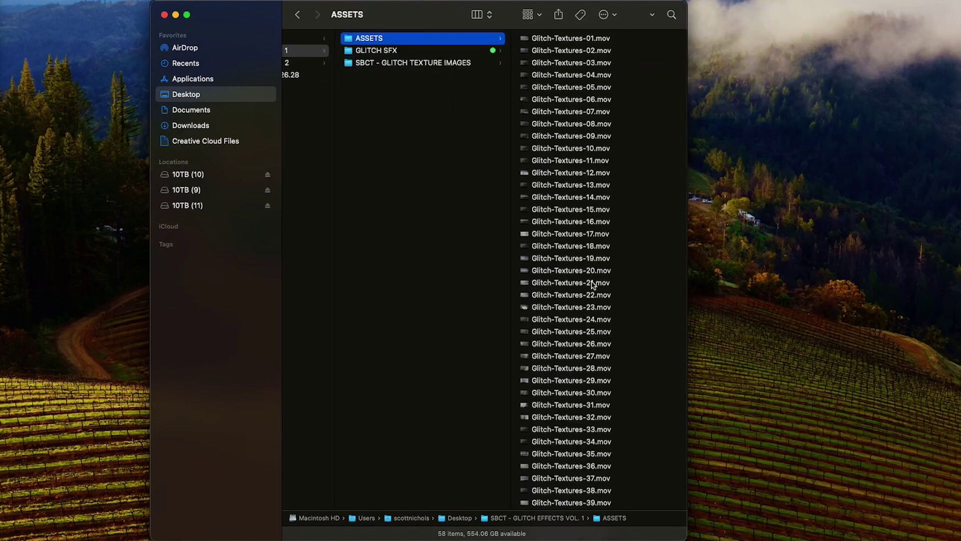
click(577, 176)
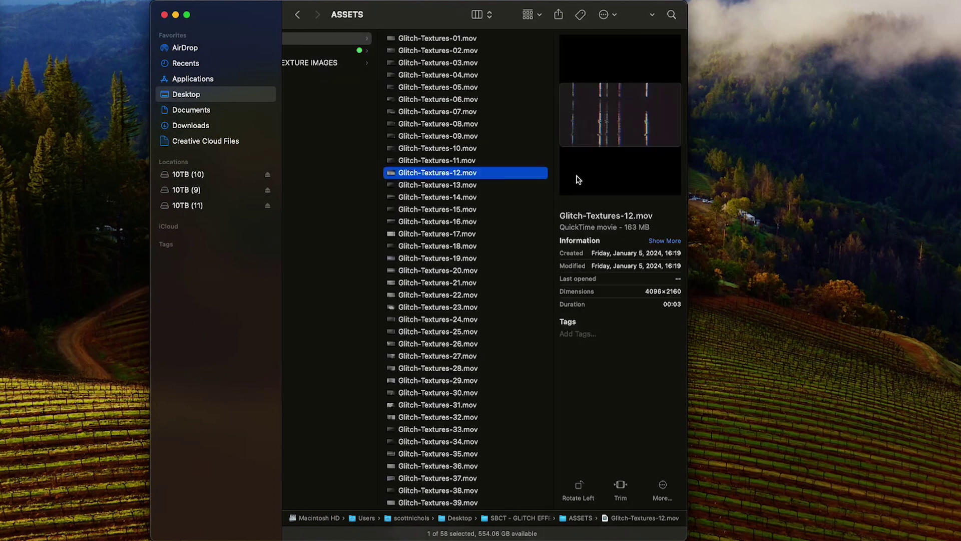
Browse GLITCH SFX, then preview glitch-texture-vol1-13.jpg and -29.jpg among the texture images
click(337, 52)
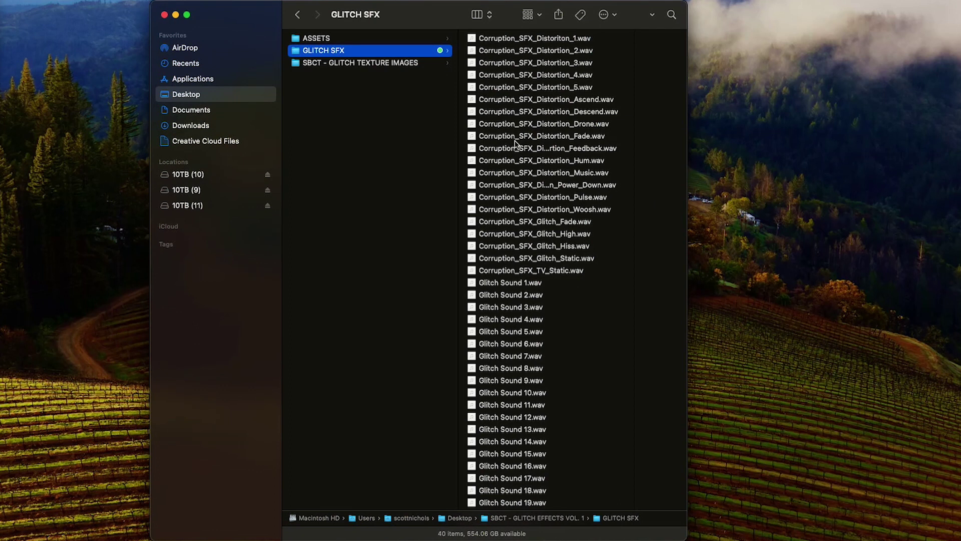
click(342, 63)
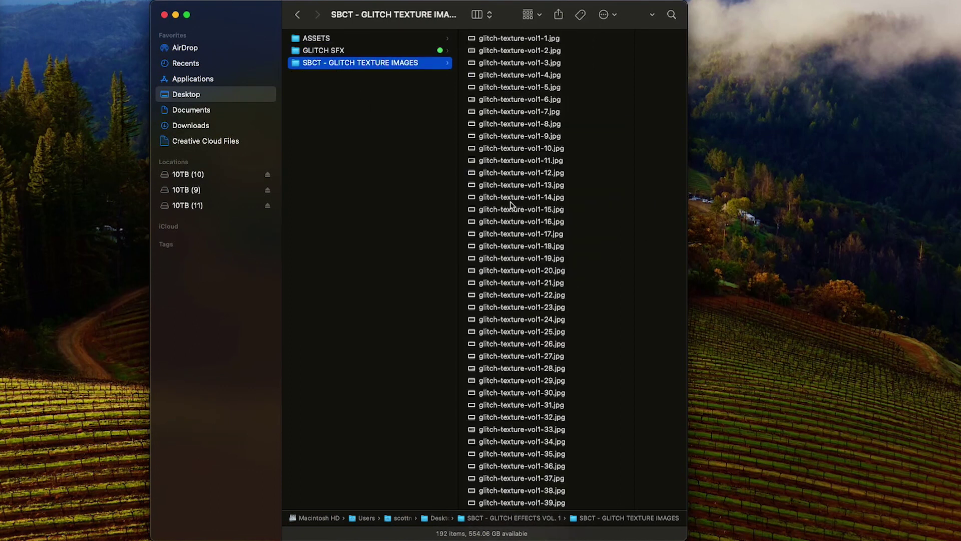
click(522, 187)
click(429, 380)
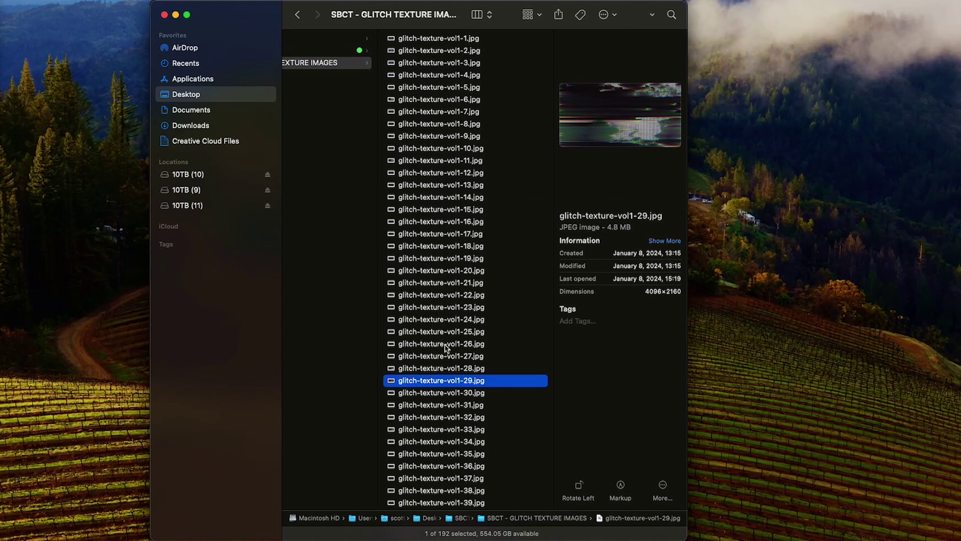
key(Down)
key(Down)
key(Down)
key(Down)
key(Down)
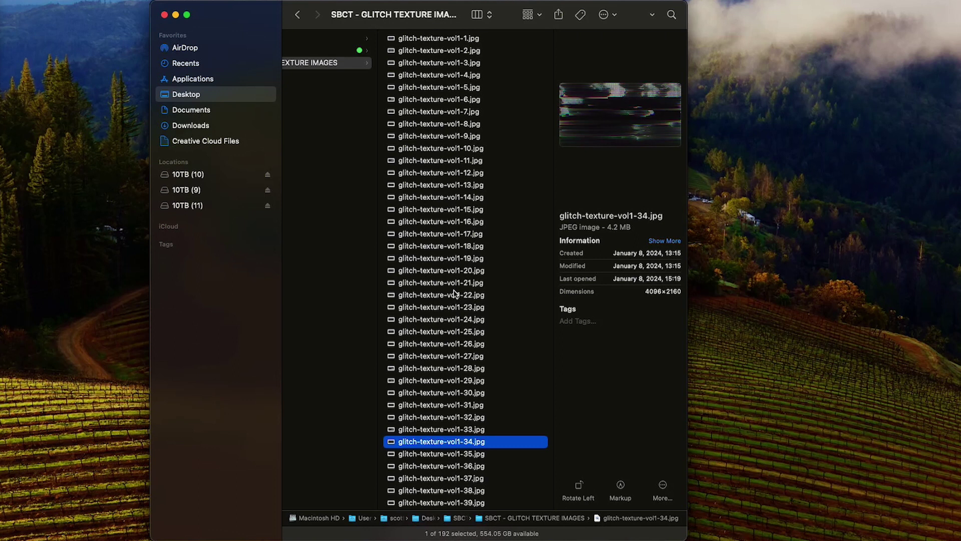
scroll(455, 294, left, 5)
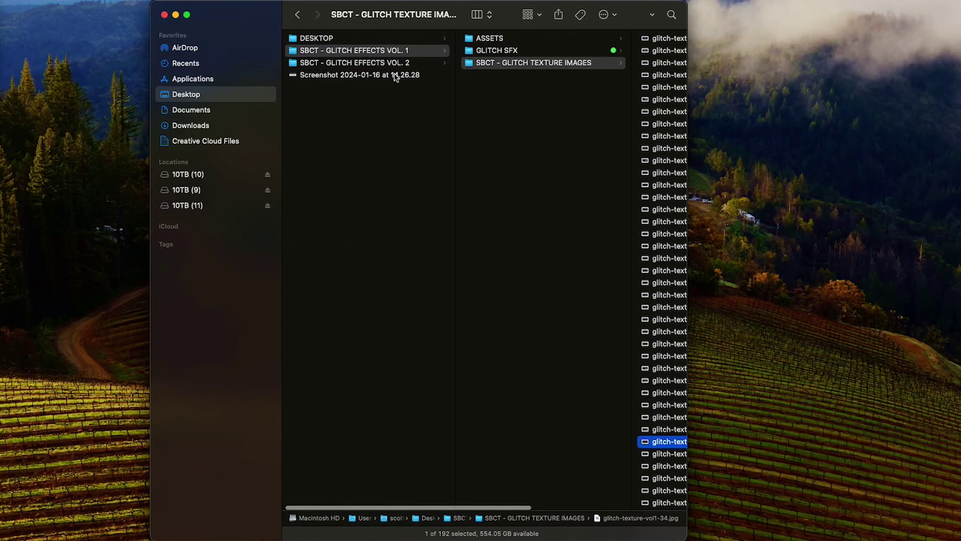
Open the VOL. 2 pack's ASSETS folder and preview Glitch-Textures-73.mov
click(341, 62)
click(493, 44)
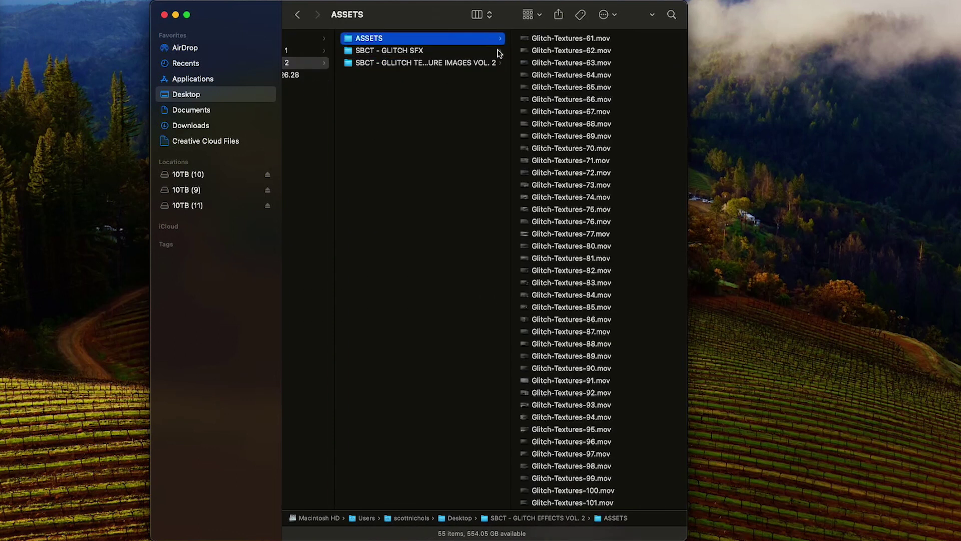
click(553, 189)
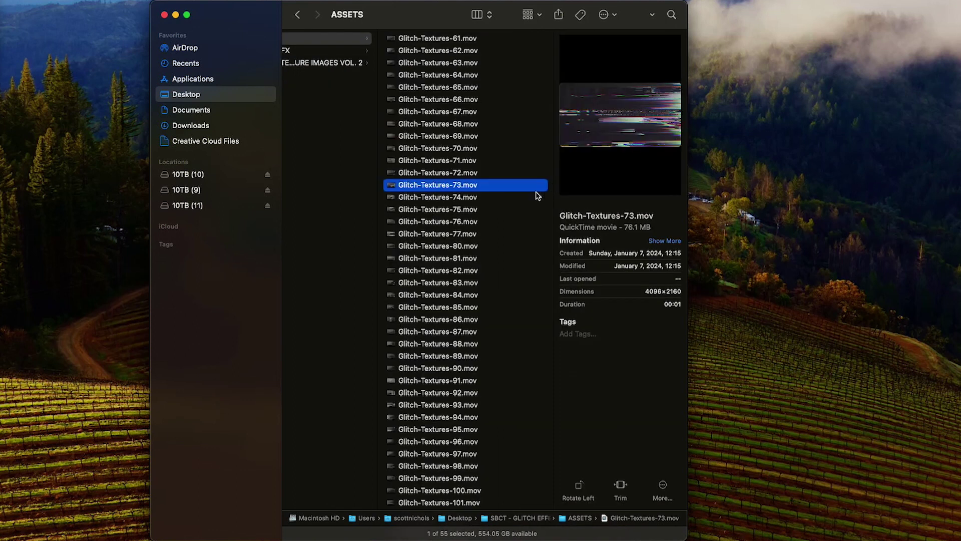
scroll(395, 110, left, 3)
Browse SBCT - GLITCH SFX, then preview Vol. 2 texture images 10, 20 and 25
click(314, 50)
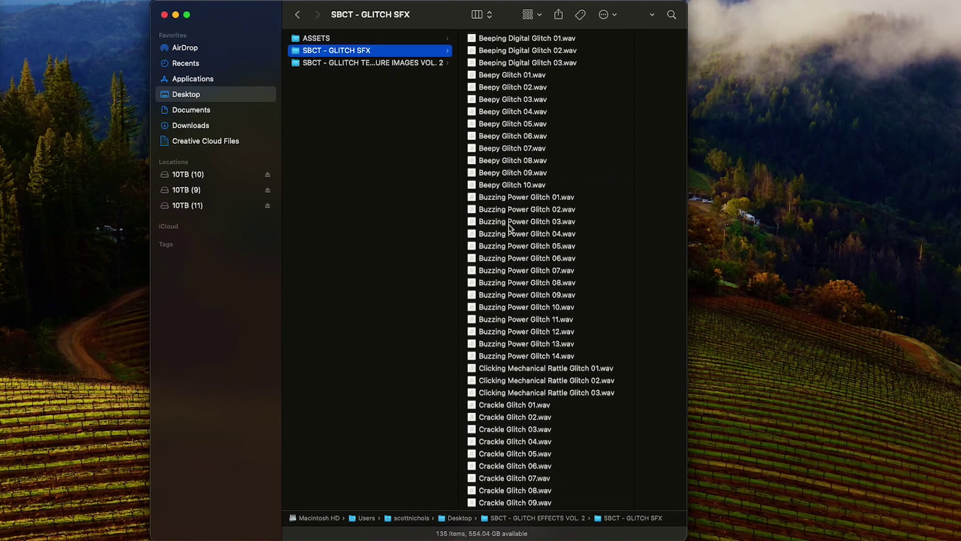
click(339, 63)
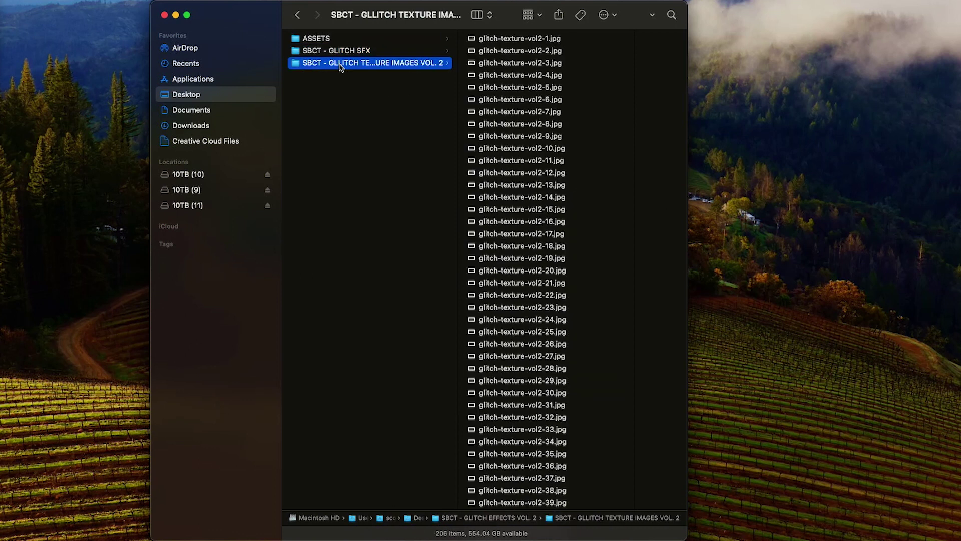
click(514, 150)
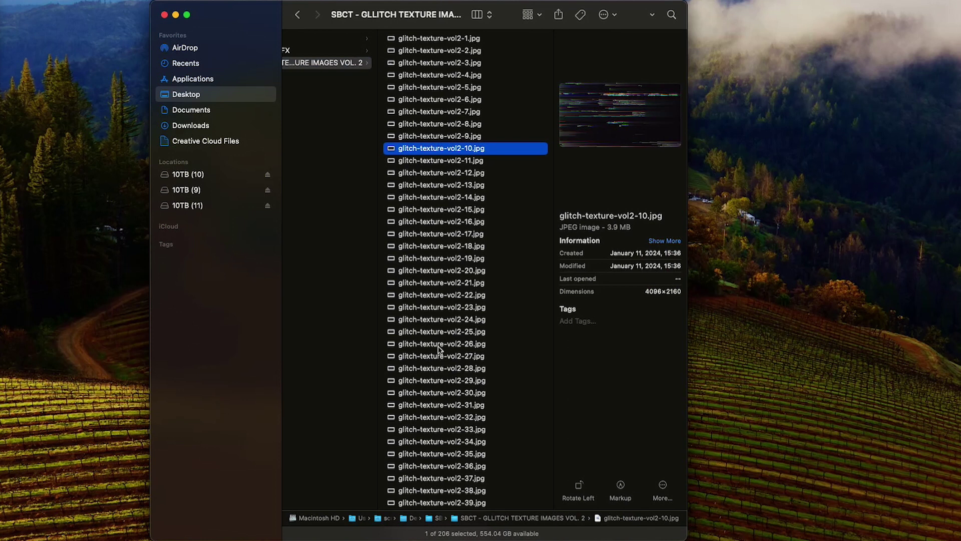
click(428, 270)
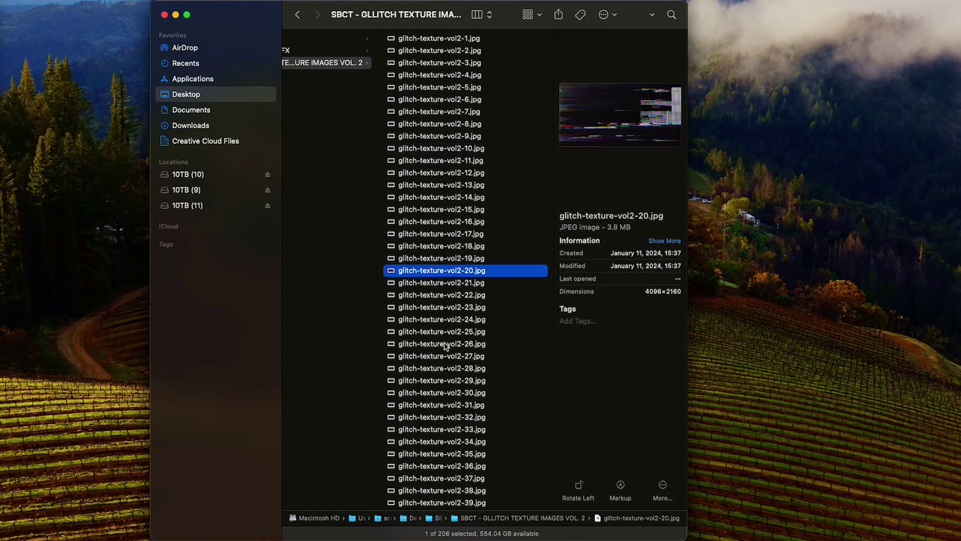
click(443, 332)
scroll(443, 239, left, 10)
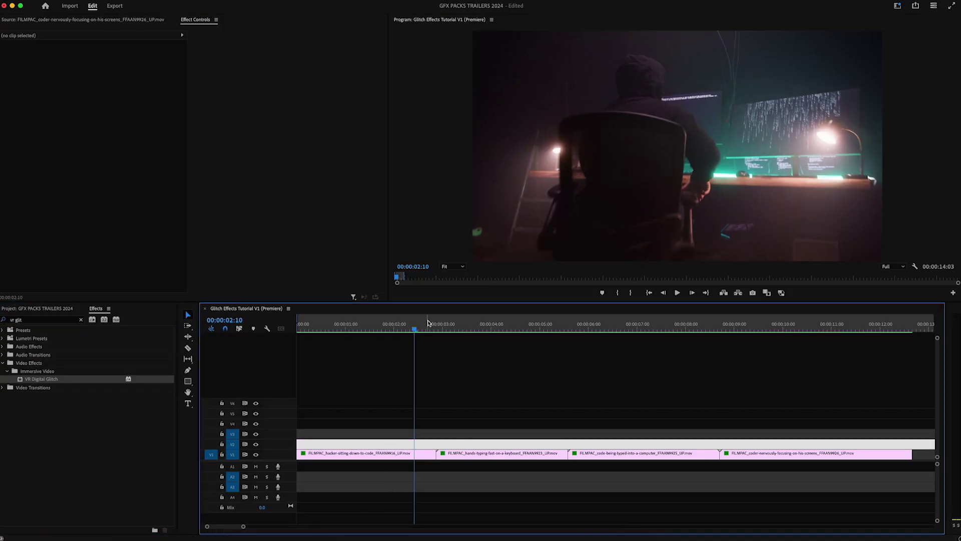
Place an Adjustment Layer from the Project bin on V2 near 00:00:02:12
click(422, 327)
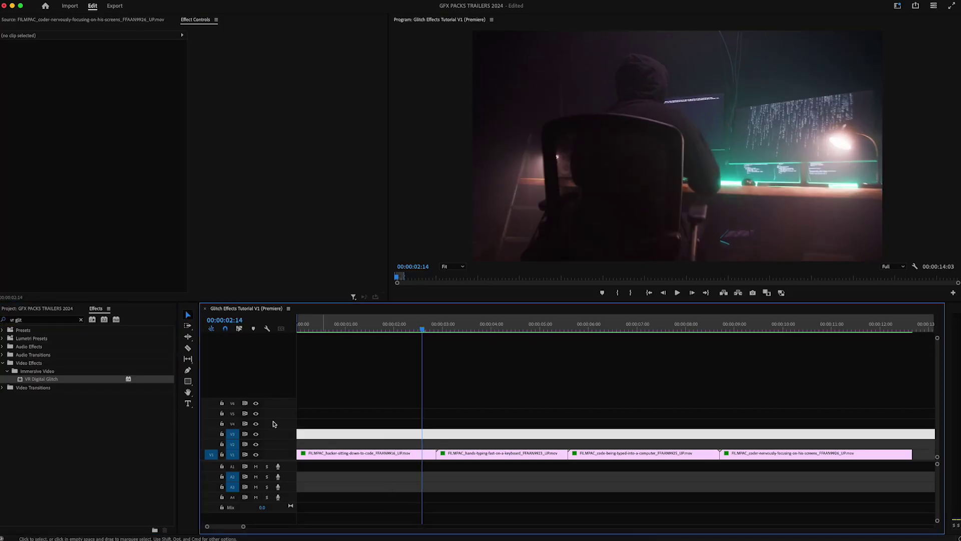
click(45, 461)
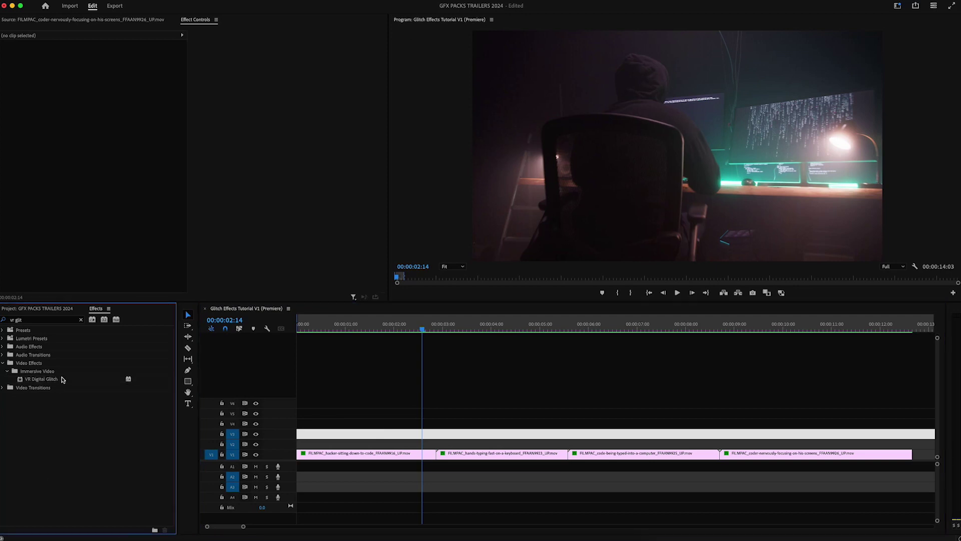
key(shift+1)
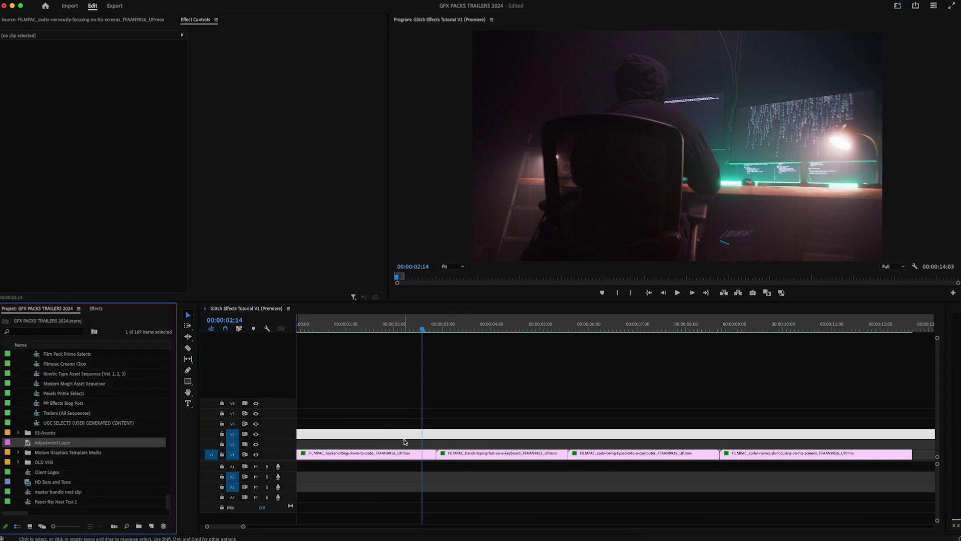
drag(407, 433, 406, 443)
drag(375, 328, 411, 332)
click(408, 332)
key(super+z)
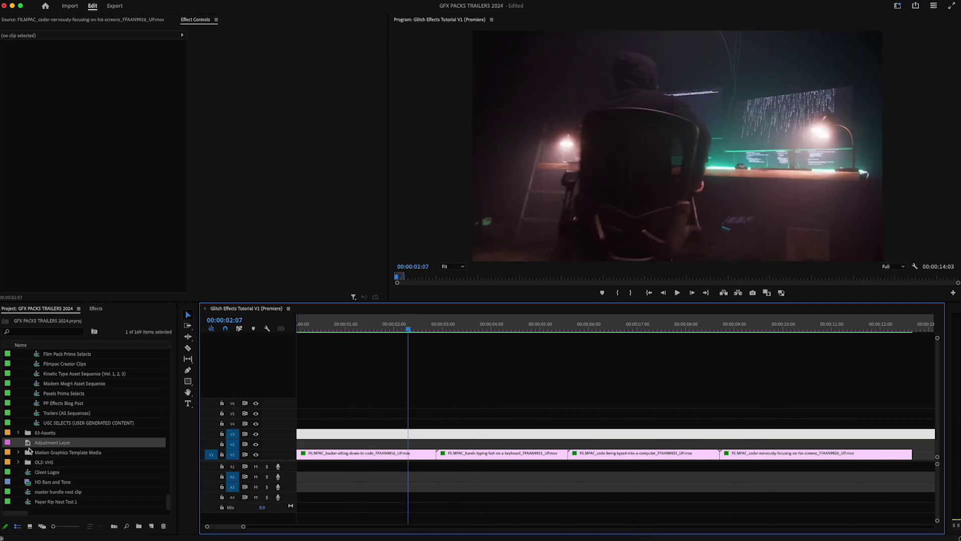
drag(29, 445, 483, 449)
Cut away the adjustment layer's long tail and trim its start later so it spans the cut
key(super+z)
drag(418, 331, 436, 331)
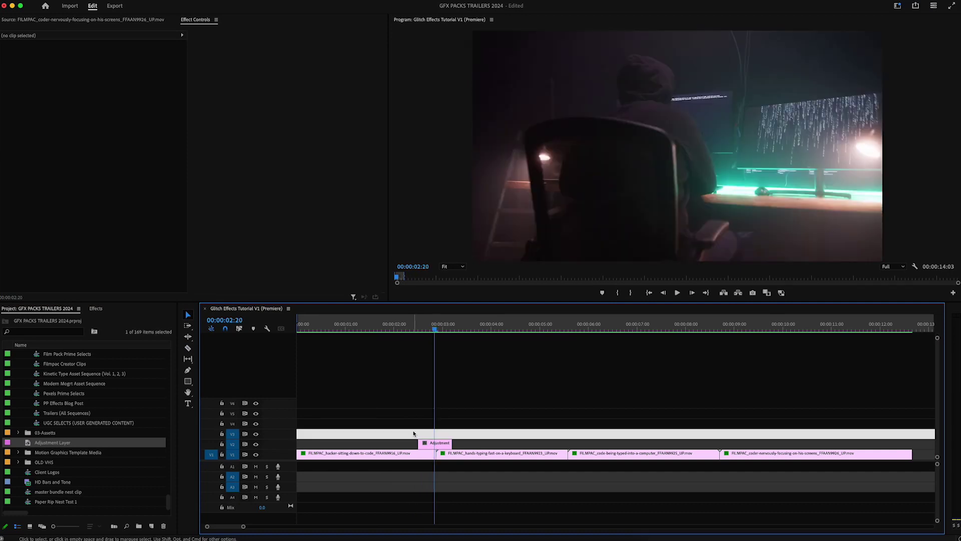
key(Left)
key(Left)
key(Left)
drag(422, 448, 431, 448)
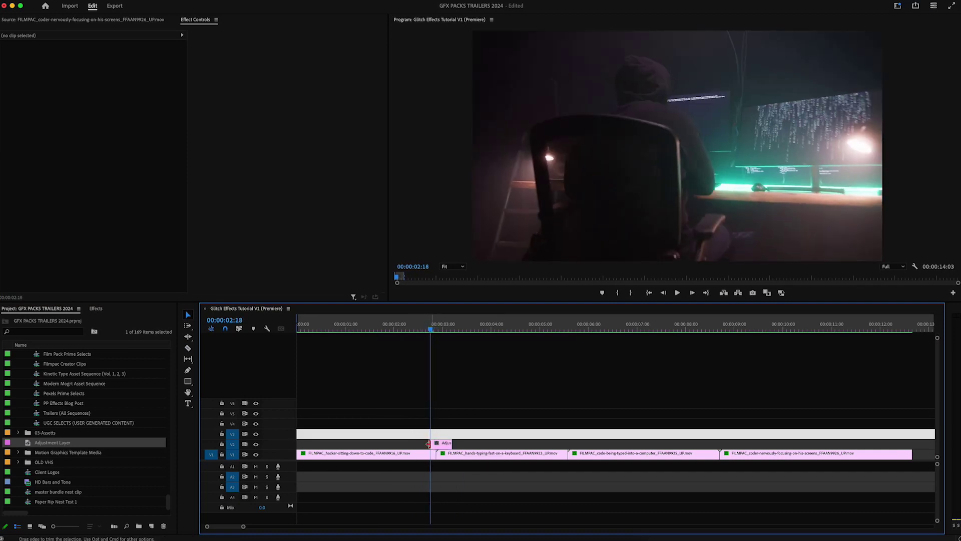
key(Right)
key(Right)
key(Right)
key(Right)
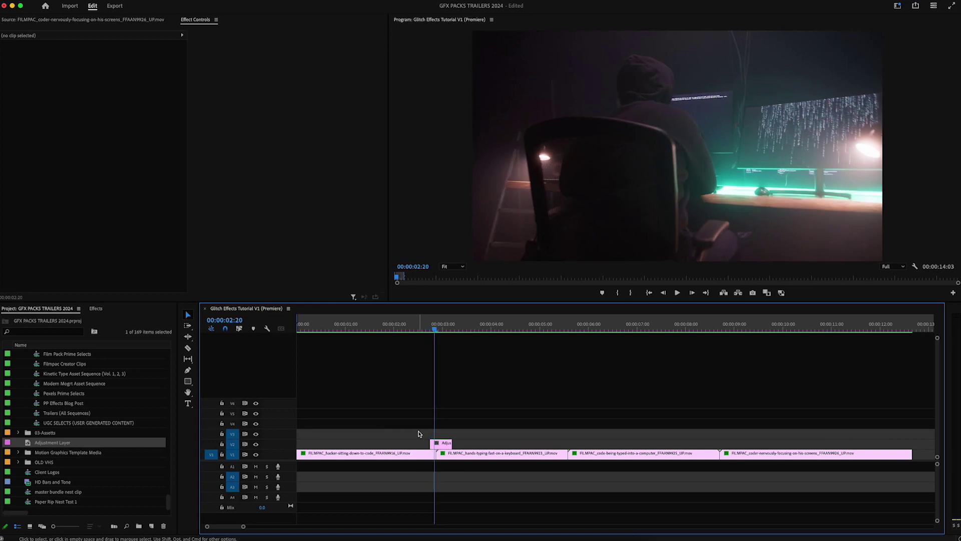
key(Right)
key(Right)
drag(429, 447, 441, 441)
key(Left)
key(Left)
key(Left)
key(Left)
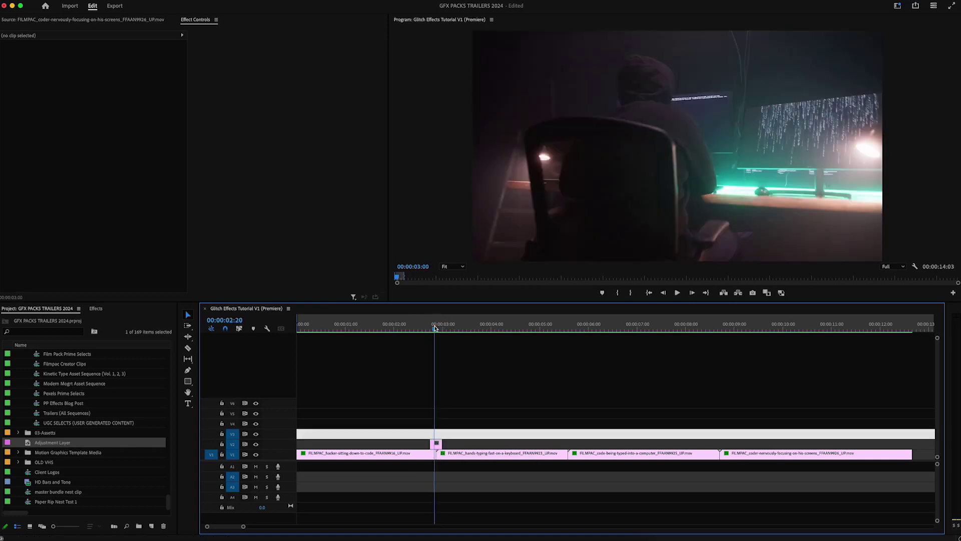
click(436, 445)
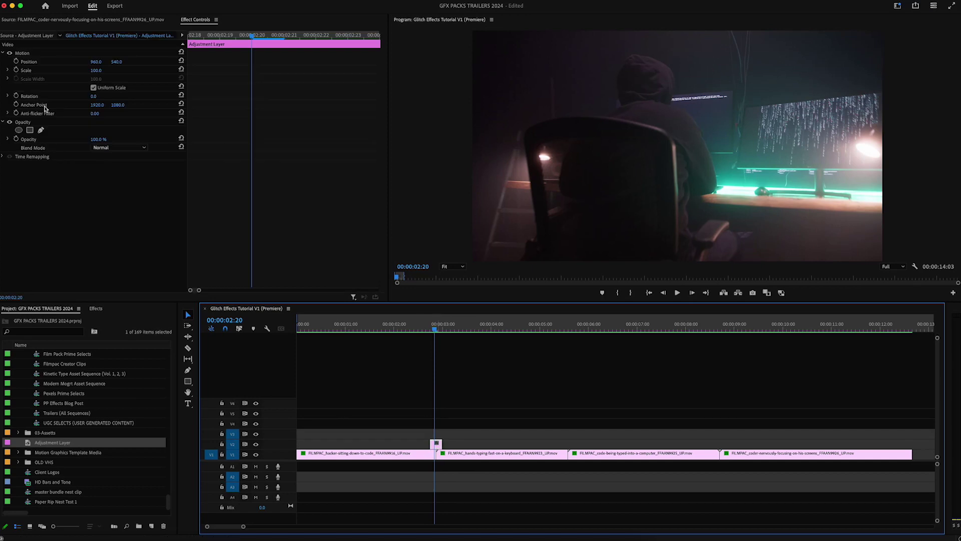
Drag VR Digital Glitch onto the V2 adjustment layer and enter 50 for its Color Distortion
click(98, 309)
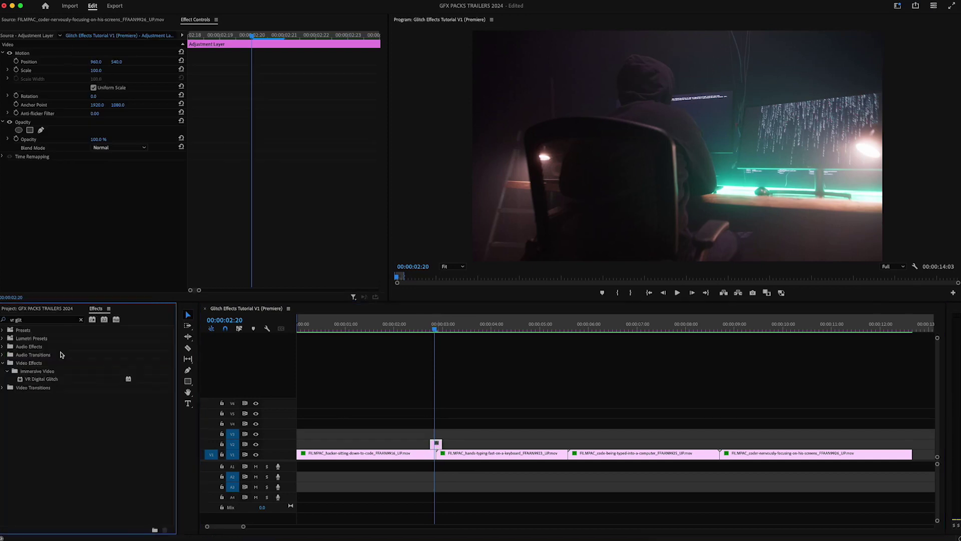
drag(20, 380, 436, 444)
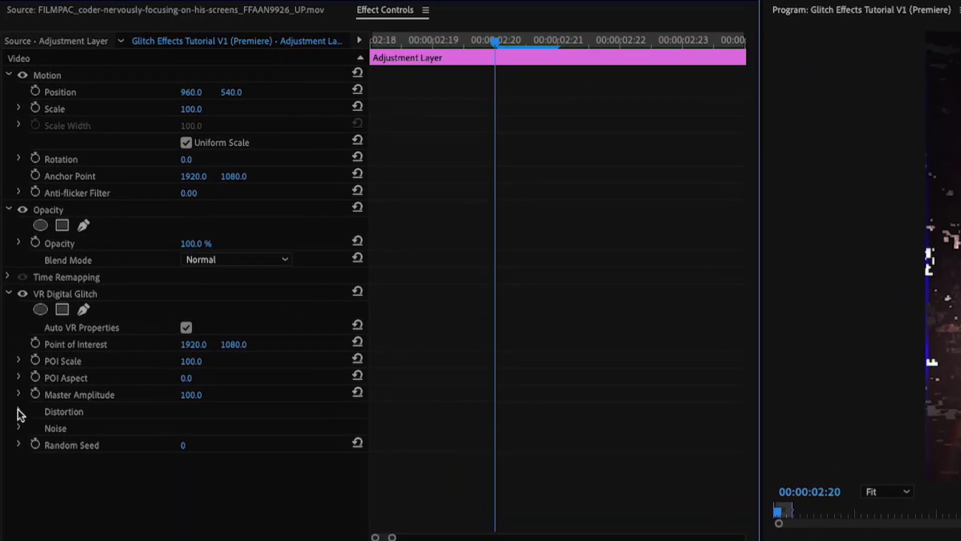
click(7, 225)
scroll(17, 415, down, 5)
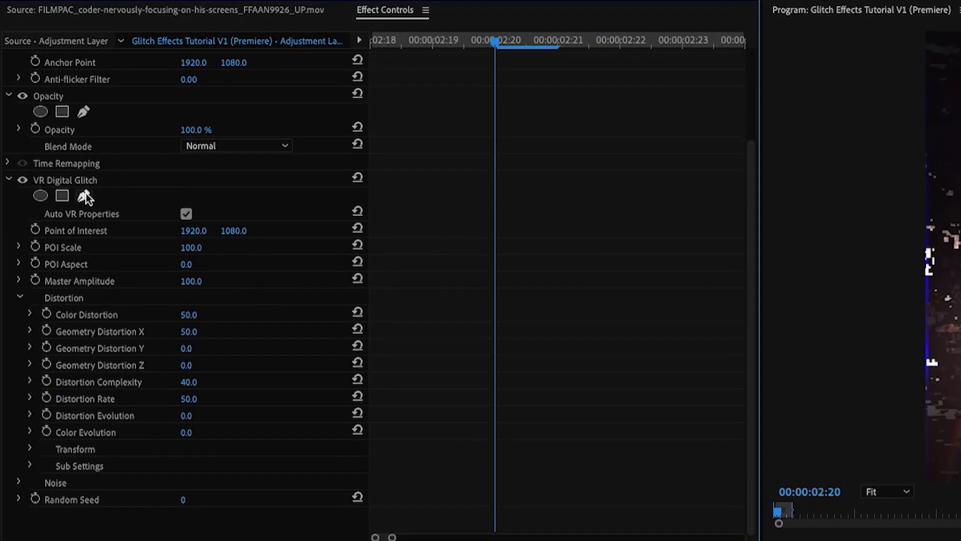
drag(188, 320, 196, 314)
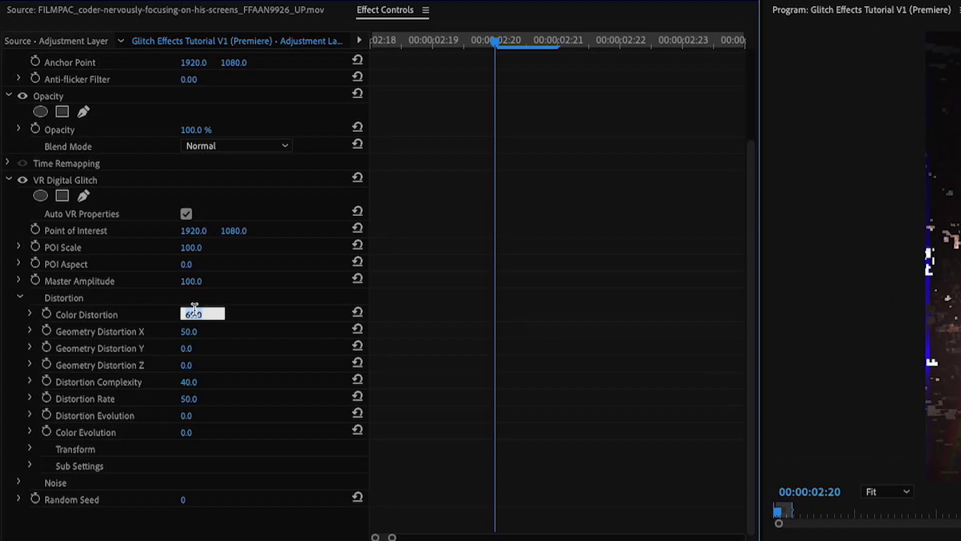
text(50)
key(Return)
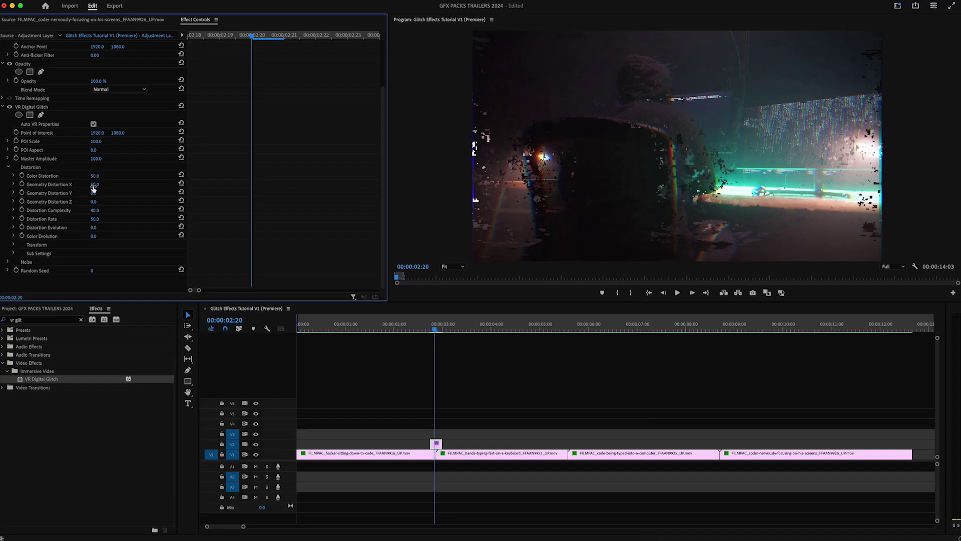
click(198, 329)
Set Geometry Distortion X to 0 and Distortion Complexity to 35
text(0)
key(Return)
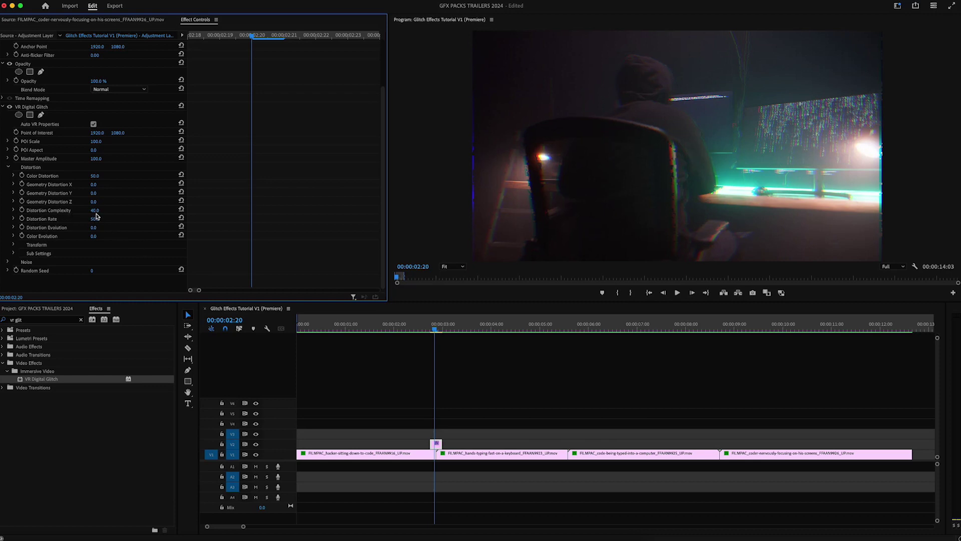
click(102, 209)
text(35)
key(Return)
Try Distortion Rate at 17, then scrub it back so it ends at 0
click(95, 218)
text(17)
key(Return)
mouse_move(95, 219)
mouse_down()
mouse_move(110, 219)
mouse_move(80, 218)
mouse_up()
drag(254, 37, 181, 42)
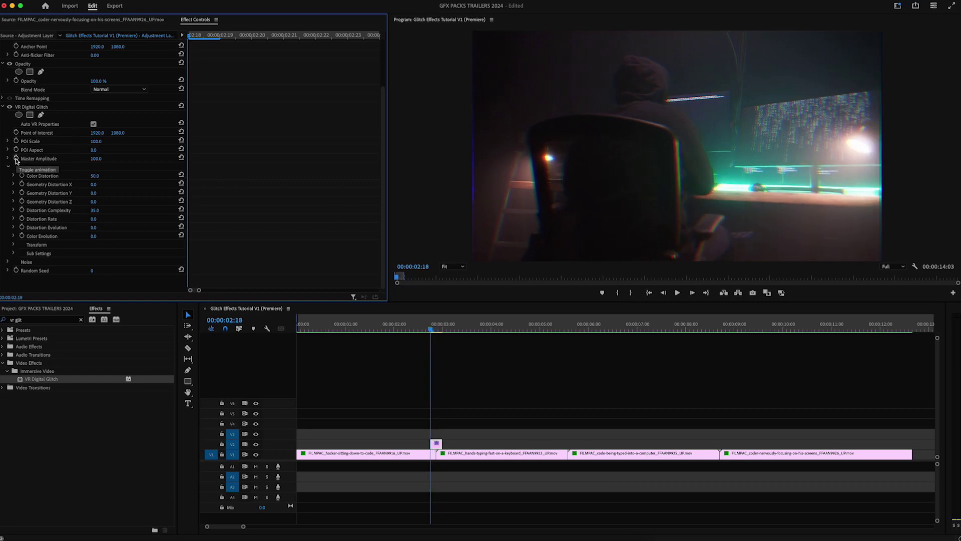
Keyframe Master Amplitude at 100 on 02:21 and 0 on 02:18
click(16, 159)
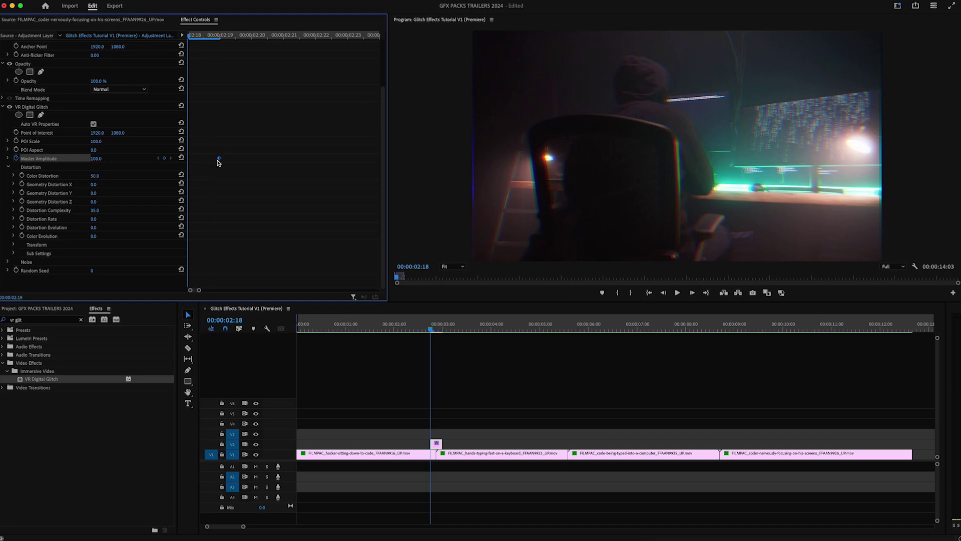
drag(219, 163, 292, 165)
drag(95, 159, 133, 163)
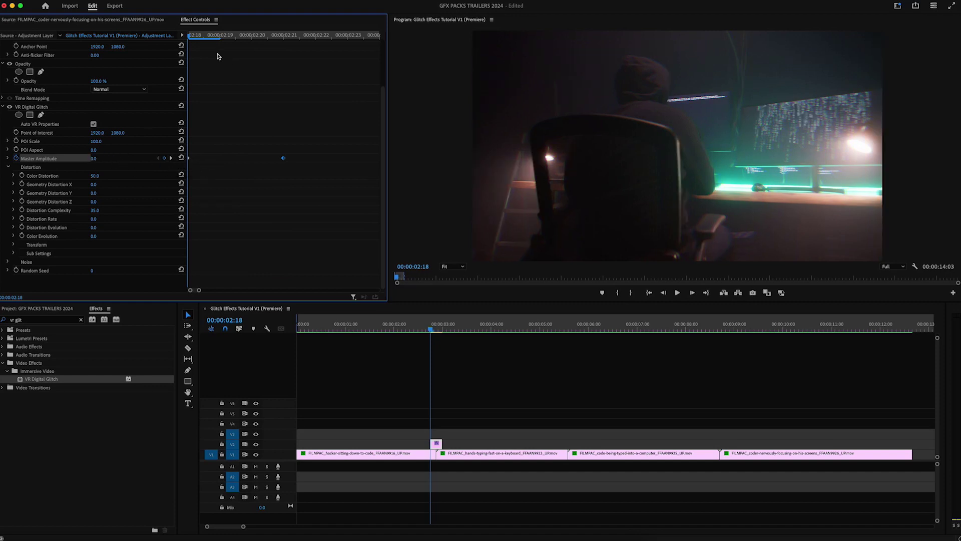
drag(201, 38, 289, 55)
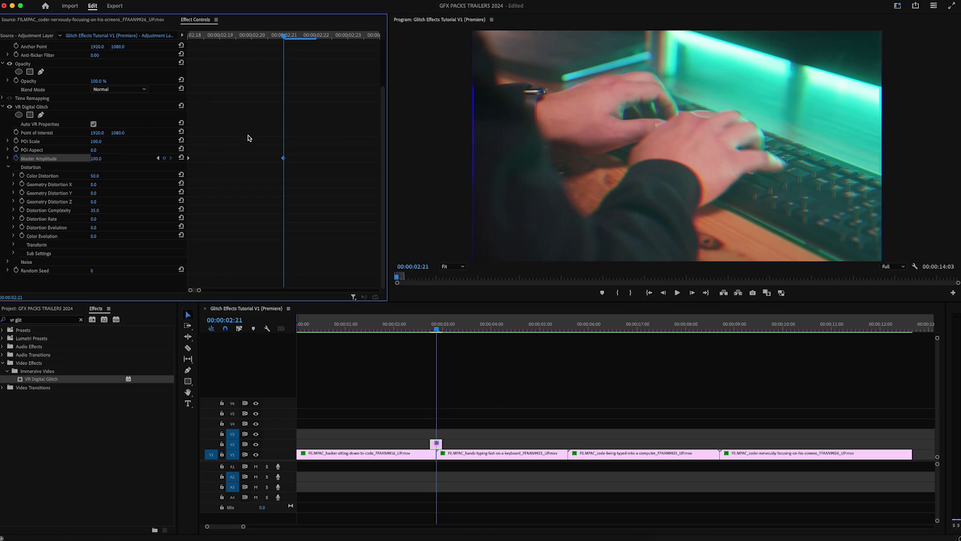
key(Down)
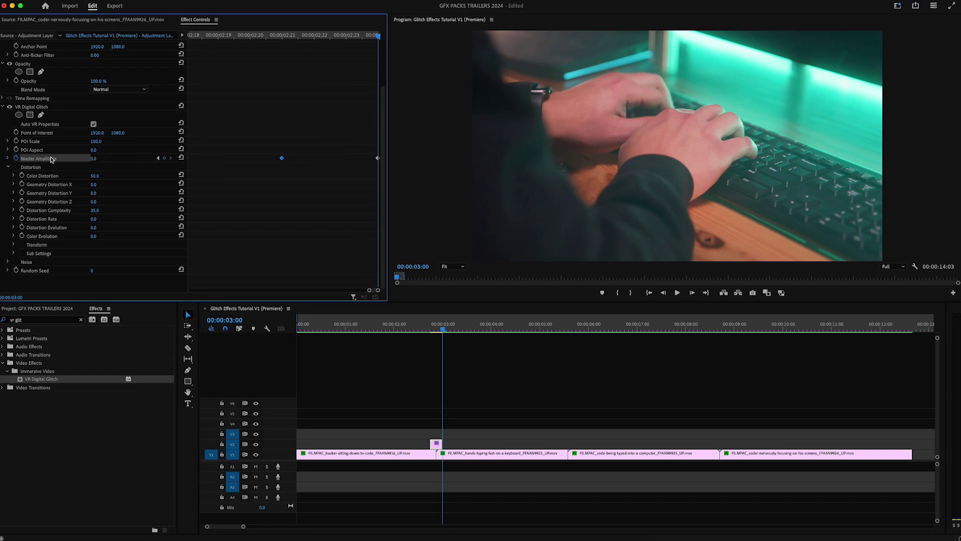
Preview the glitch ramp across the cut and clear the Effects search
click(3, 107)
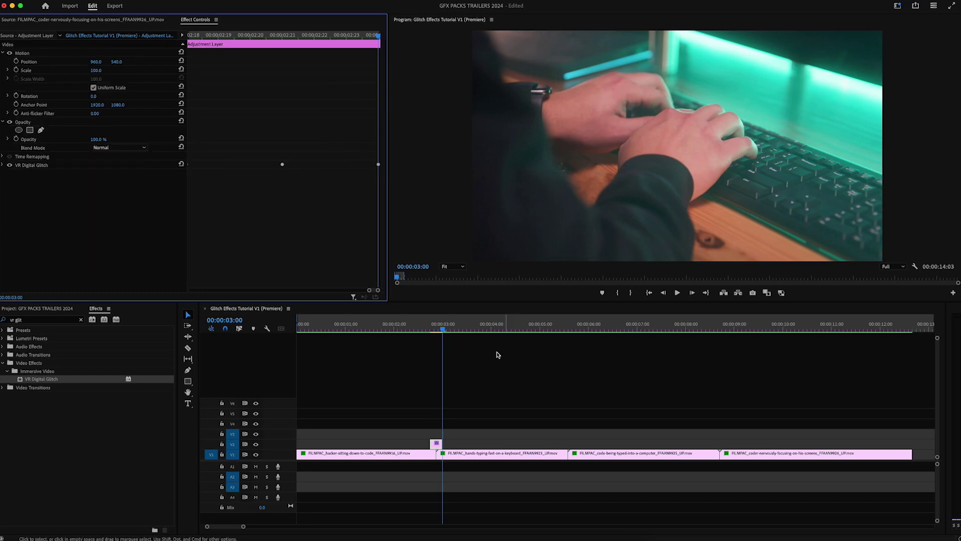
click(431, 328)
drag(434, 330, 436, 330)
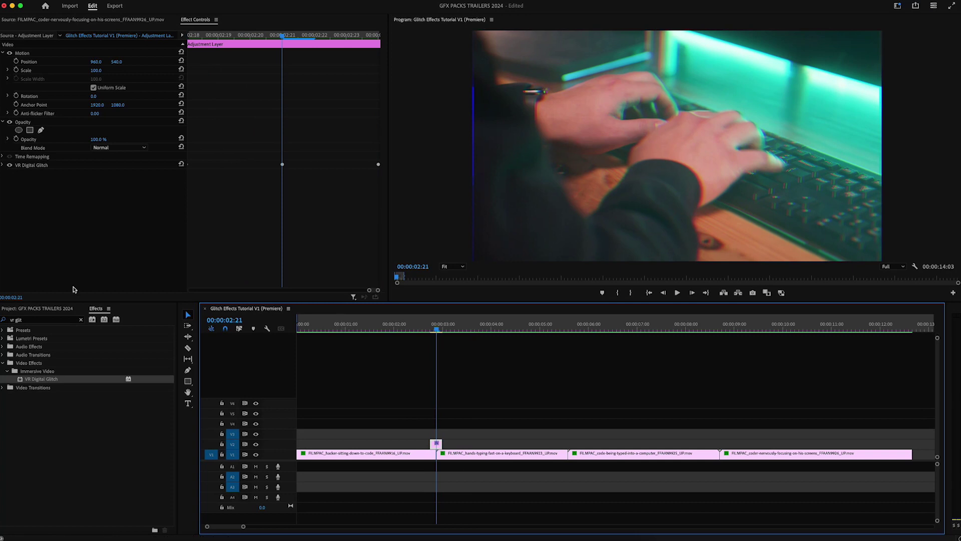
click(44, 424)
key(Escape)
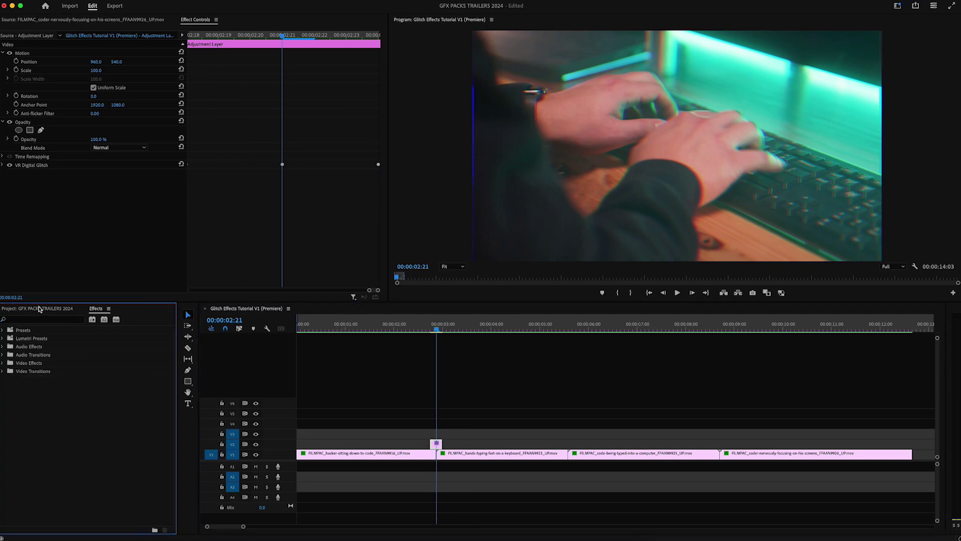
Expand SBCT - GLITCH TEXTURES VOL. 1 > ASSETS and play Glitch-Textures-05.mov in the Source monitor
click(39, 308)
scroll(26, 425, up, 10)
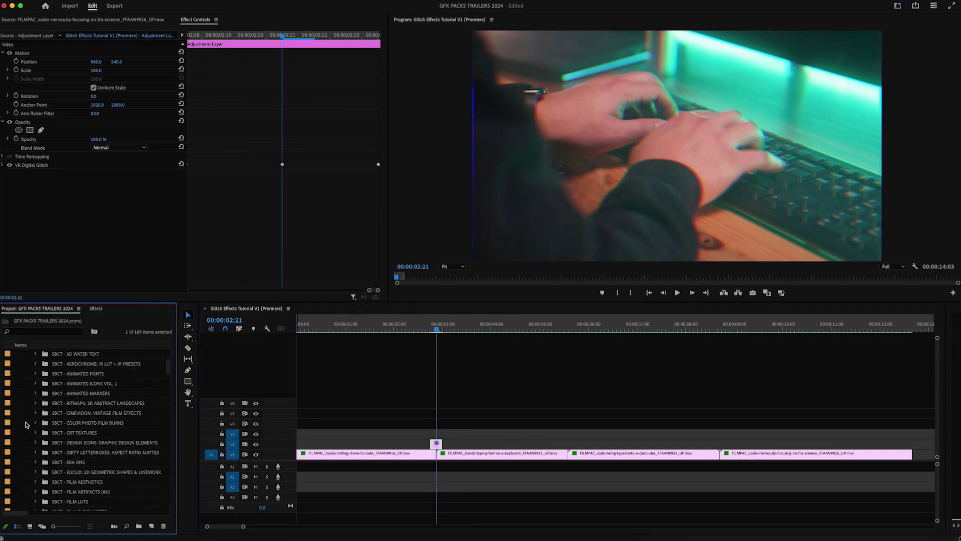
scroll(27, 425, down, 4)
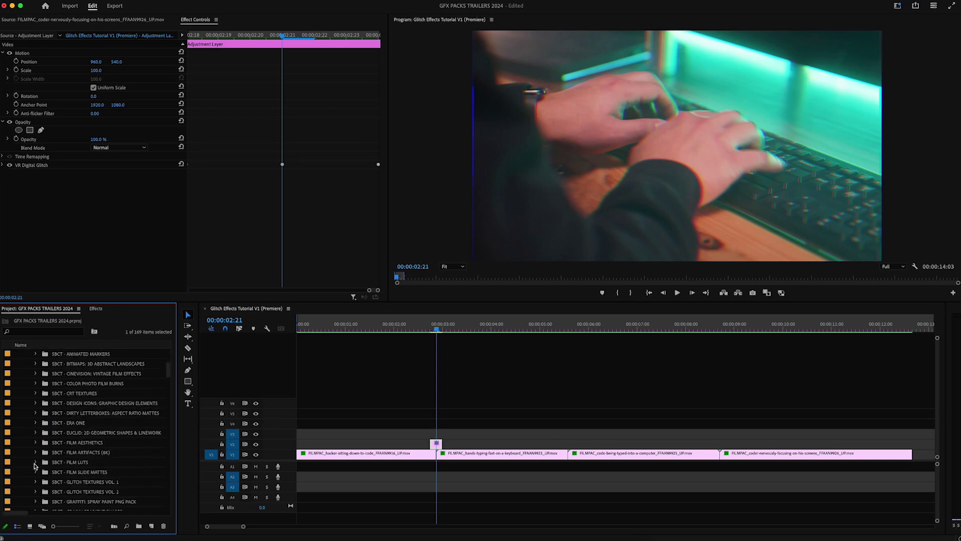
scroll(50, 433, down, 8)
click(35, 403)
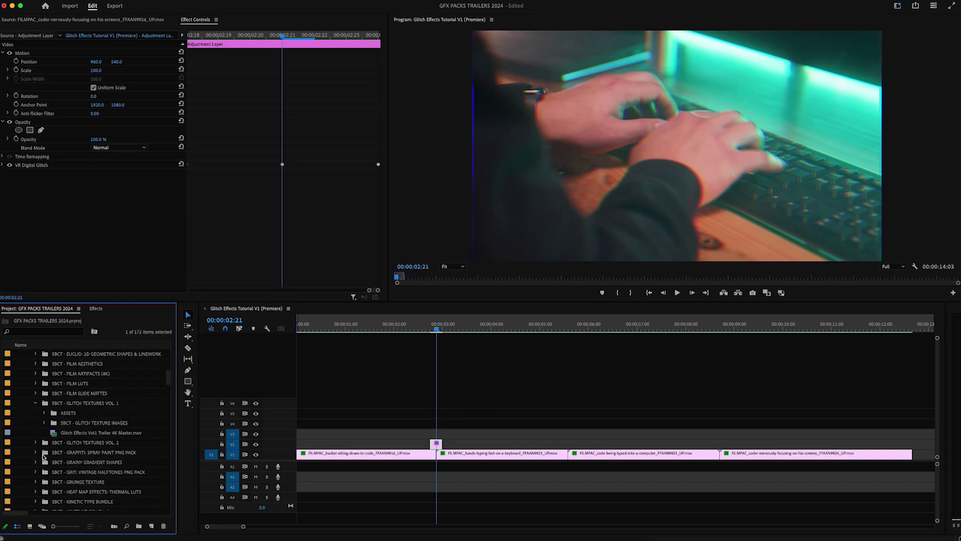
click(36, 443)
click(44, 413)
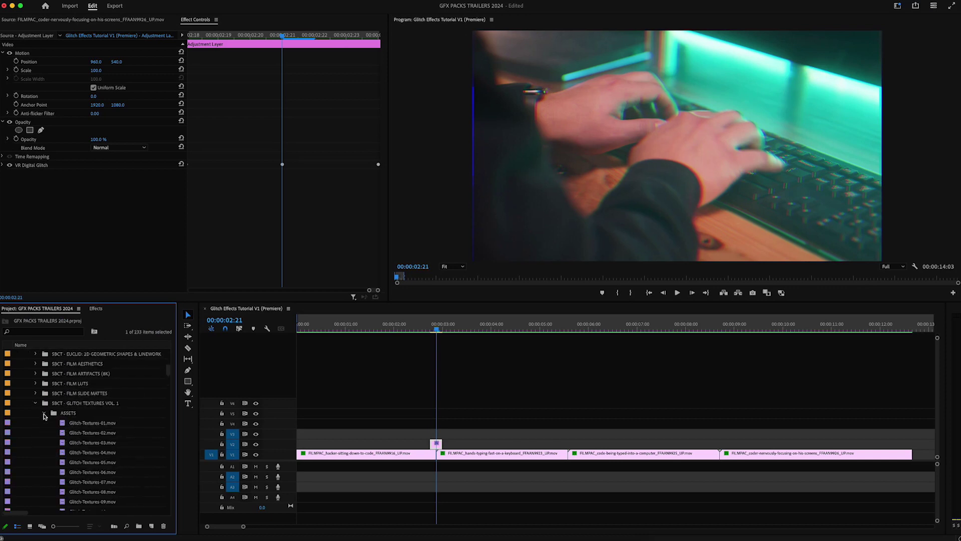
scroll(40, 427, down, 3)
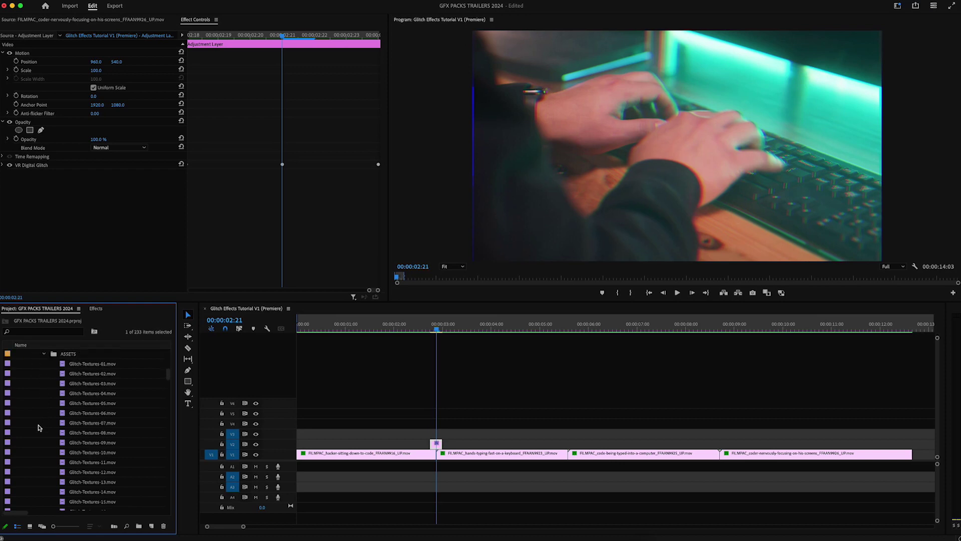
scroll(40, 427, up, 1)
click(62, 412)
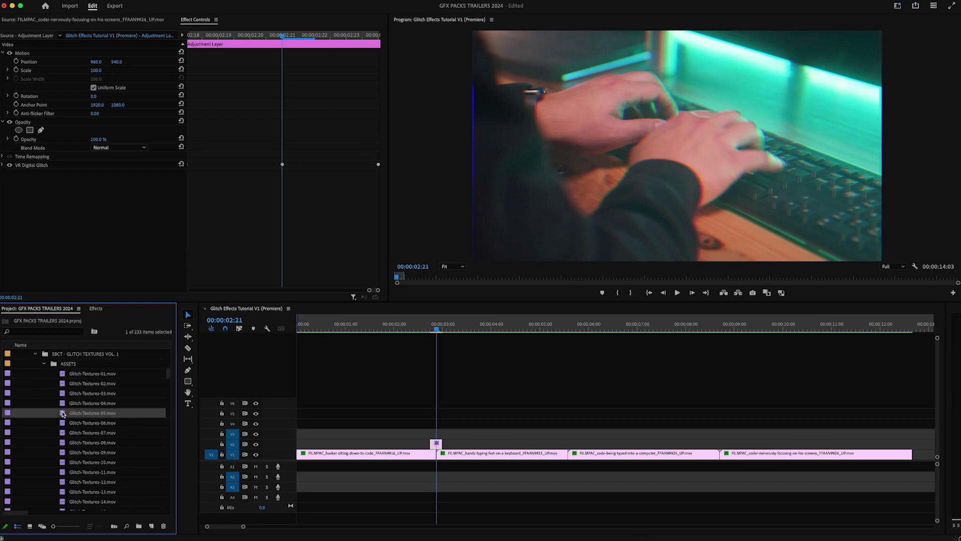
double_click(63, 413)
key(space)
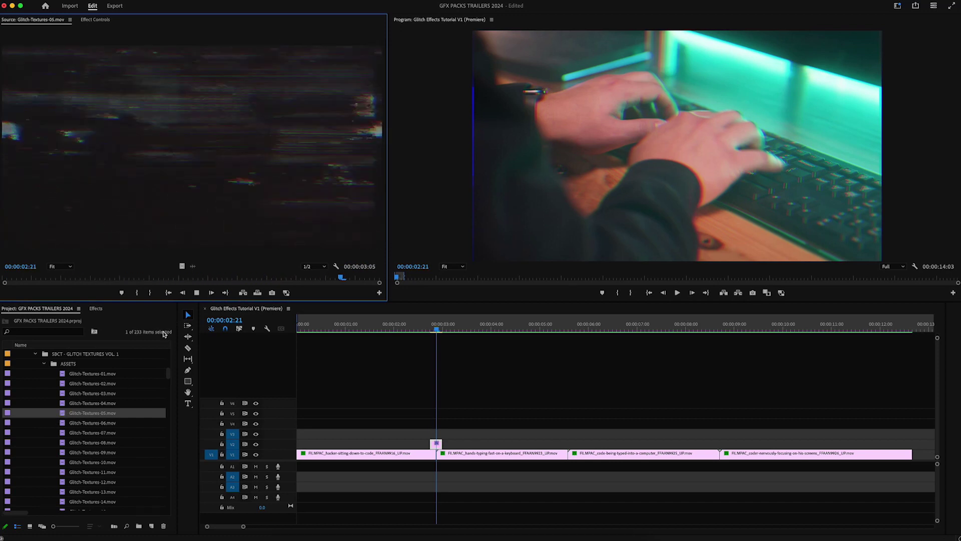
Place Glitch-Textures-05.mov on V2 over the cut, scaled to frame size and then to 50%
drag(182, 267, 441, 446)
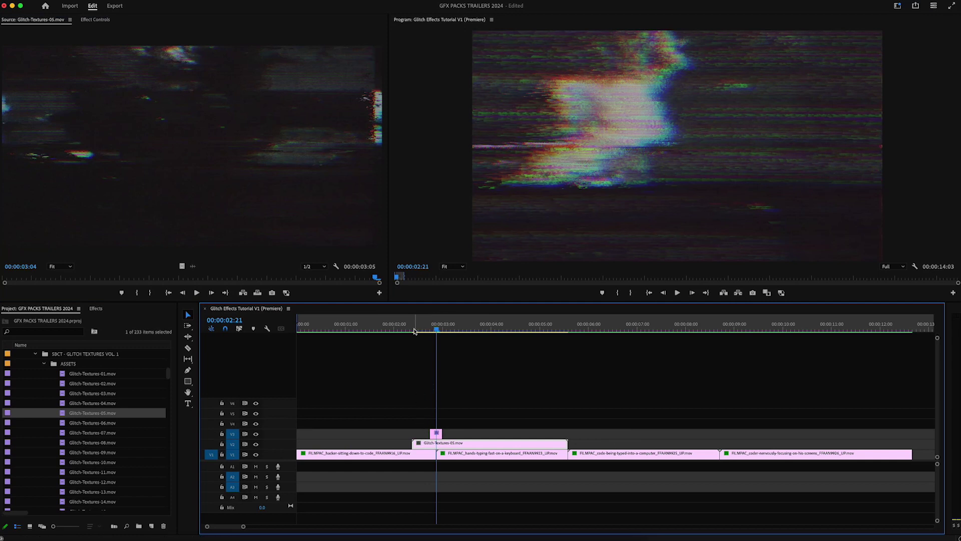
drag(422, 331, 466, 331)
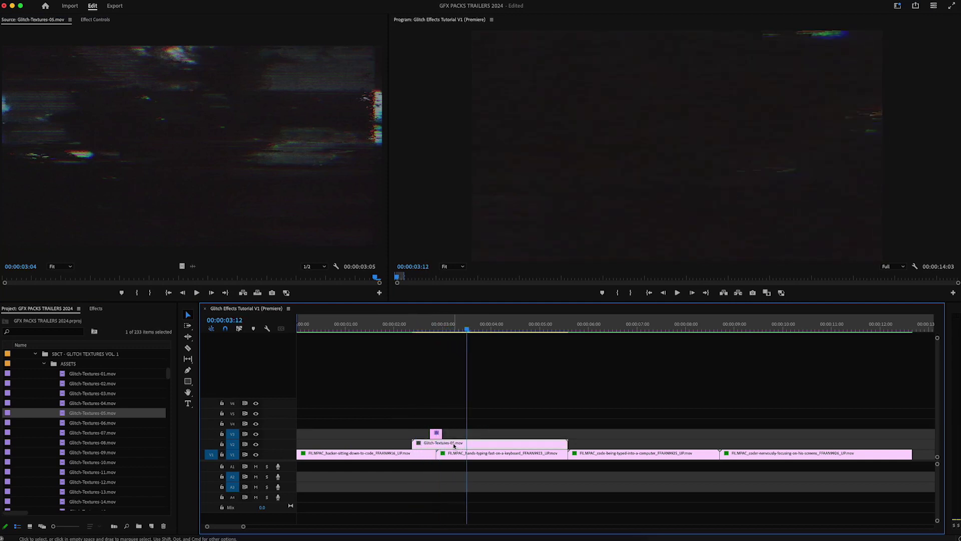
scroll(454, 446, right, 5)
scroll(416, 443, left, 4)
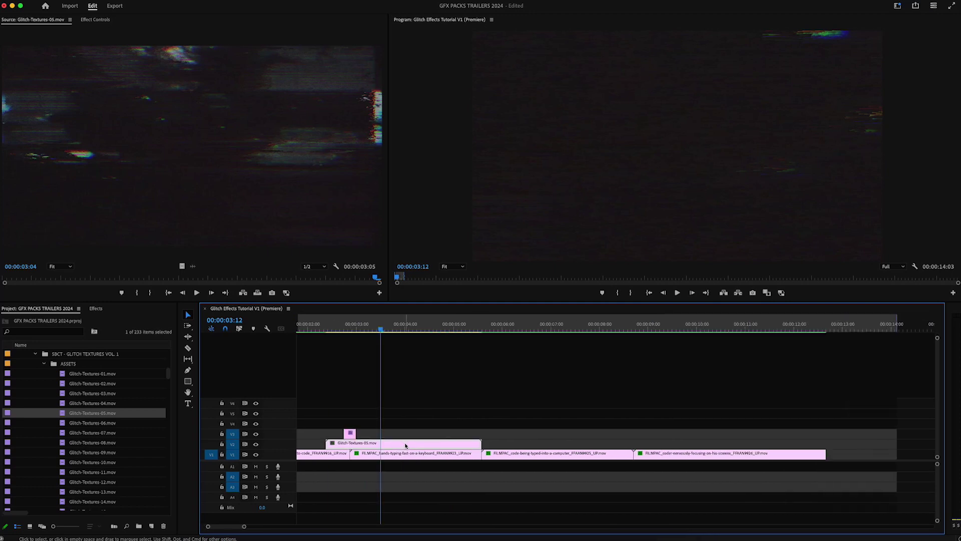
right_click(405, 445)
click(414, 449)
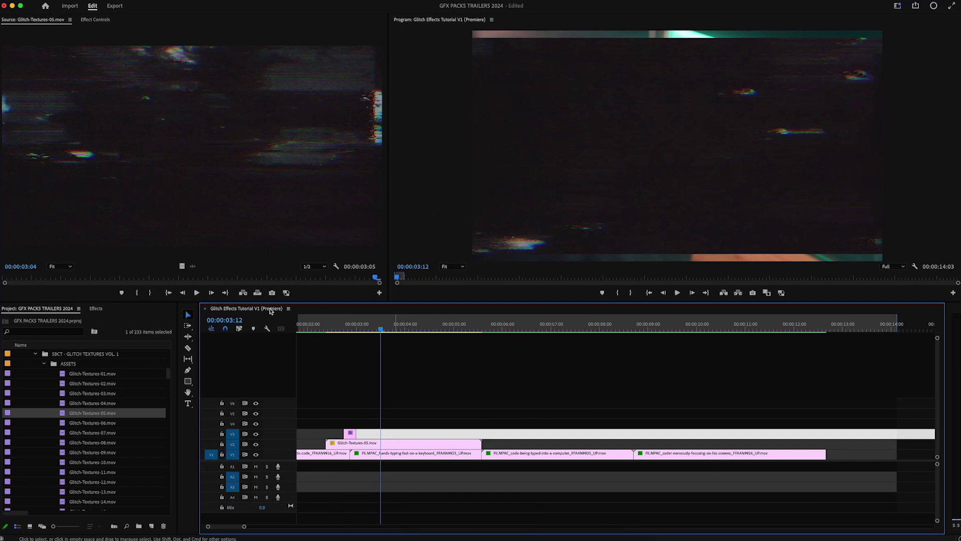
click(91, 19)
text(50)
key(Return)
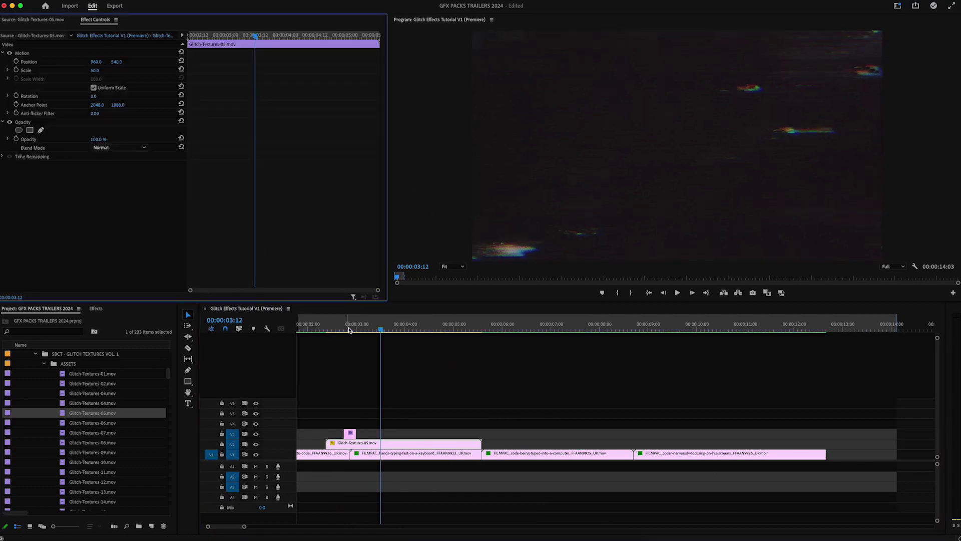
Trim the overlay's start, split it into two spaced bursts, and blend it with Color Dodge
click(354, 330)
mouse_move(354, 330)
mouse_down()
mouse_move(367, 331)
mouse_move(340, 331)
mouse_up()
drag(330, 441, 343, 441)
key(space)
key(space)
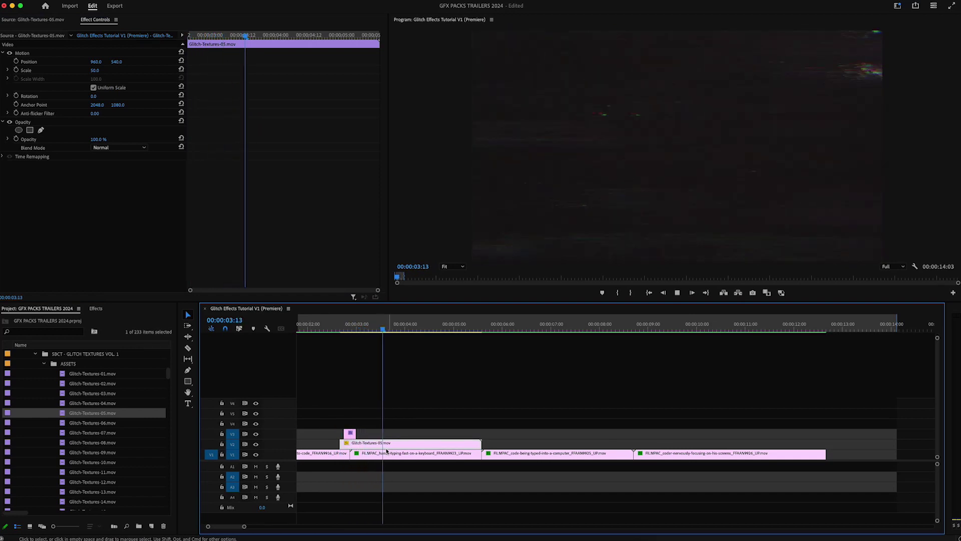
key(c)
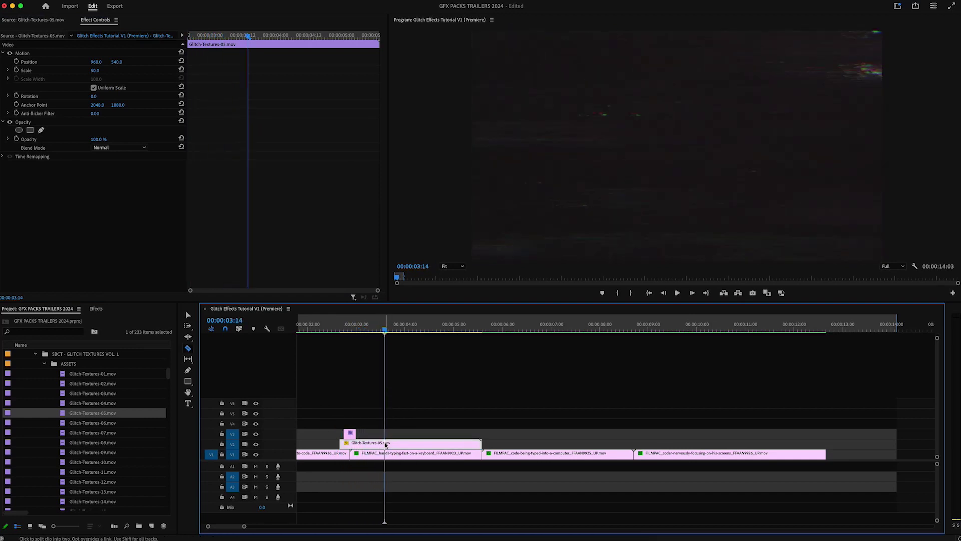
click(385, 443)
key(v)
drag(408, 444, 471, 444)
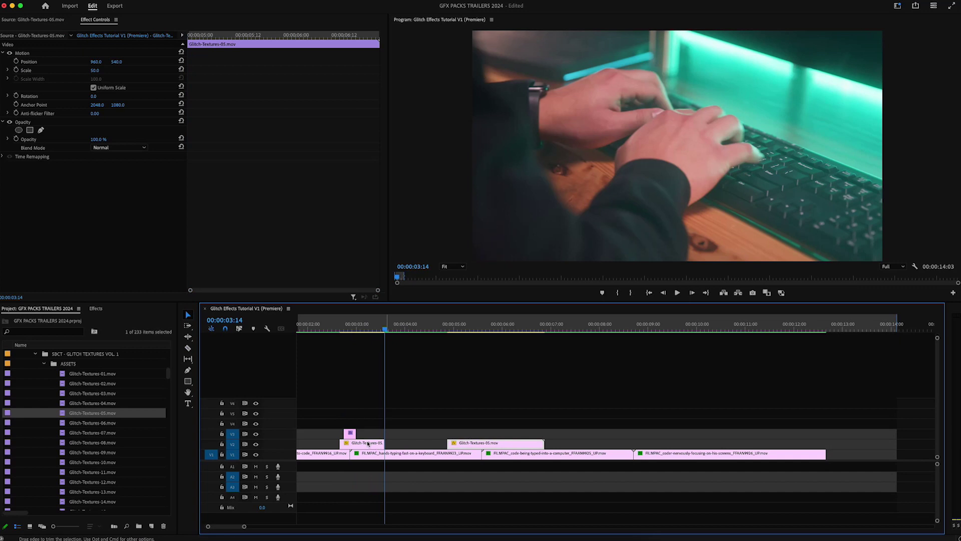
drag(368, 443, 363, 443)
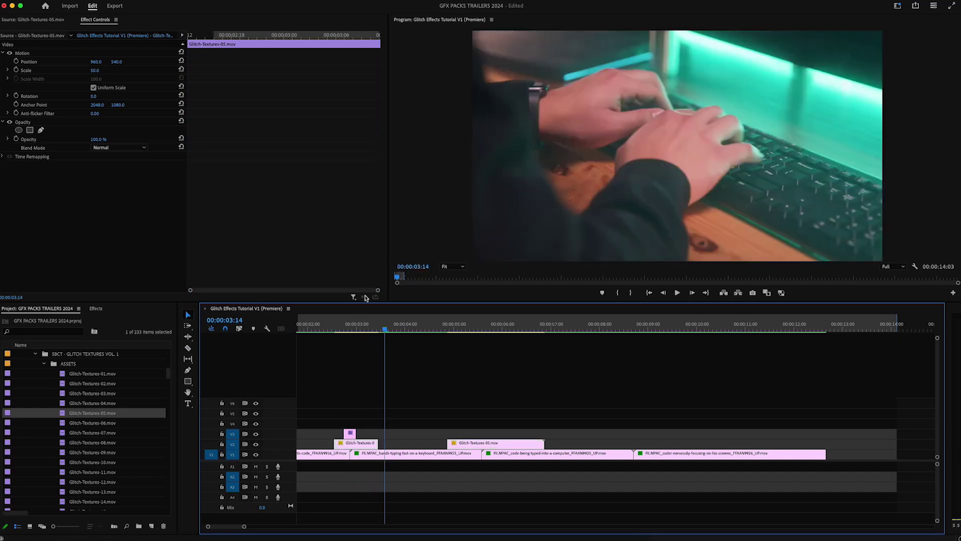
click(361, 327)
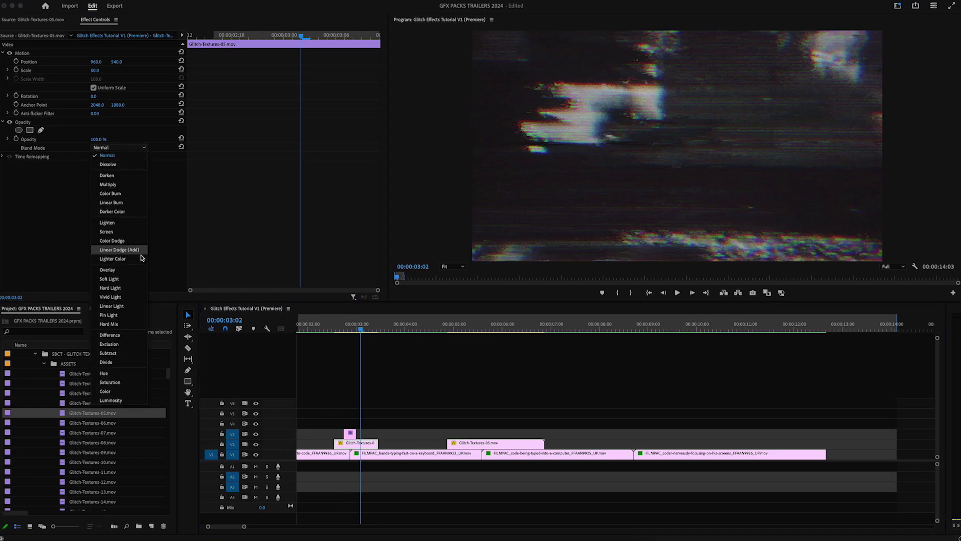
click(121, 244)
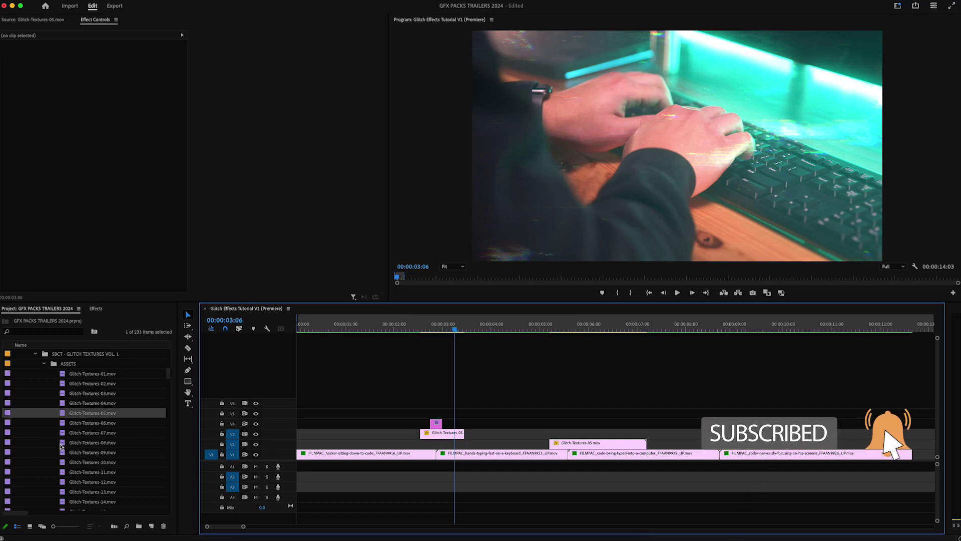
Preview Glitch-Textures-25, add its video to V2, and shorten it by one second
scroll(57, 465, down, 3)
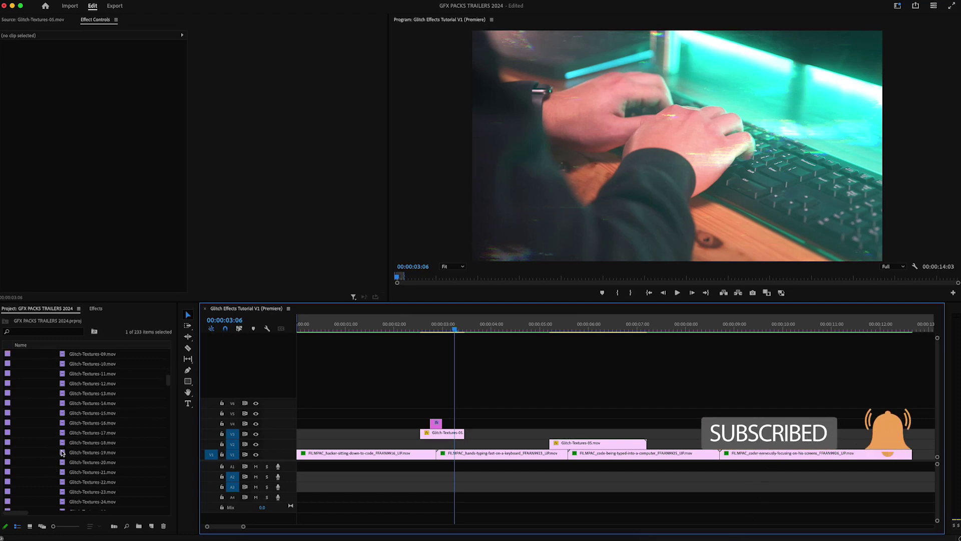
click(62, 452)
scroll(64, 454, down, 3)
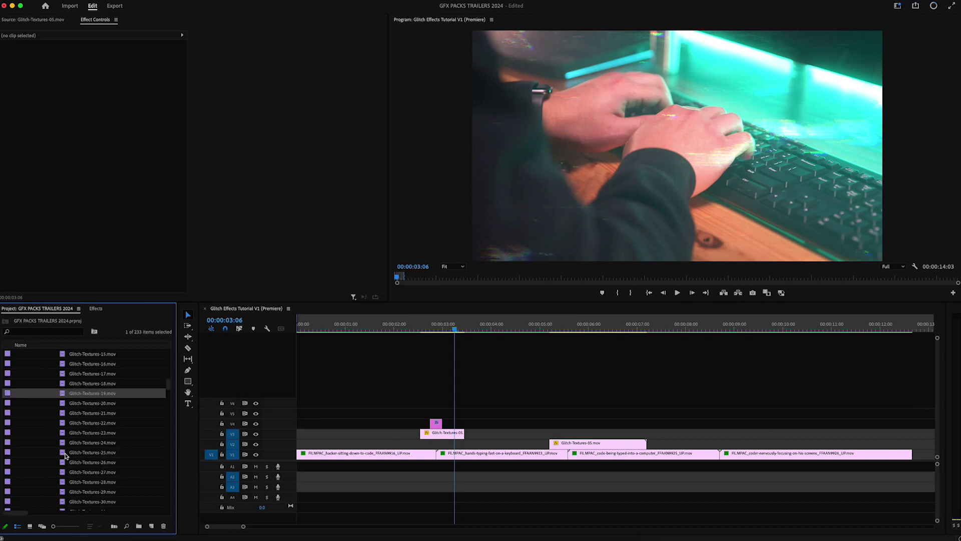
double_click(65, 453)
key(space)
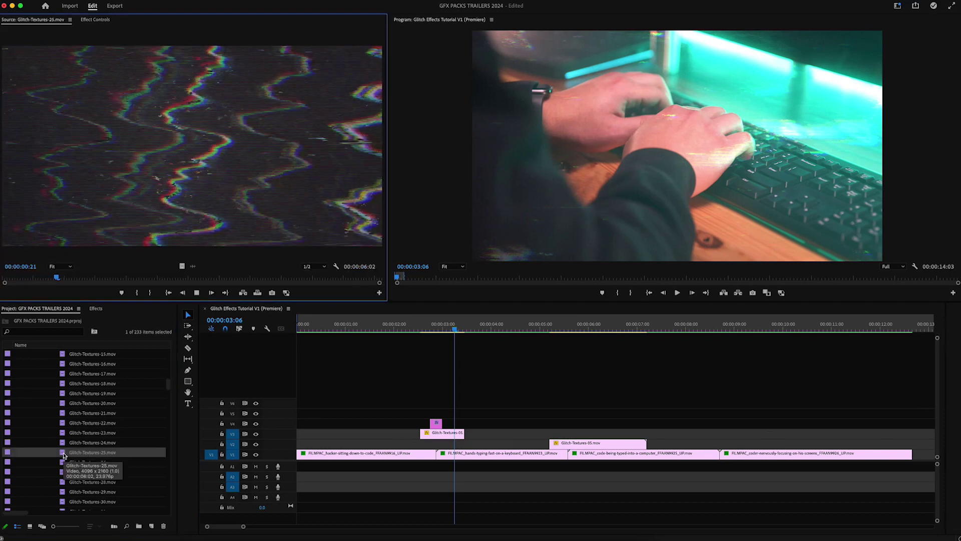
key(space)
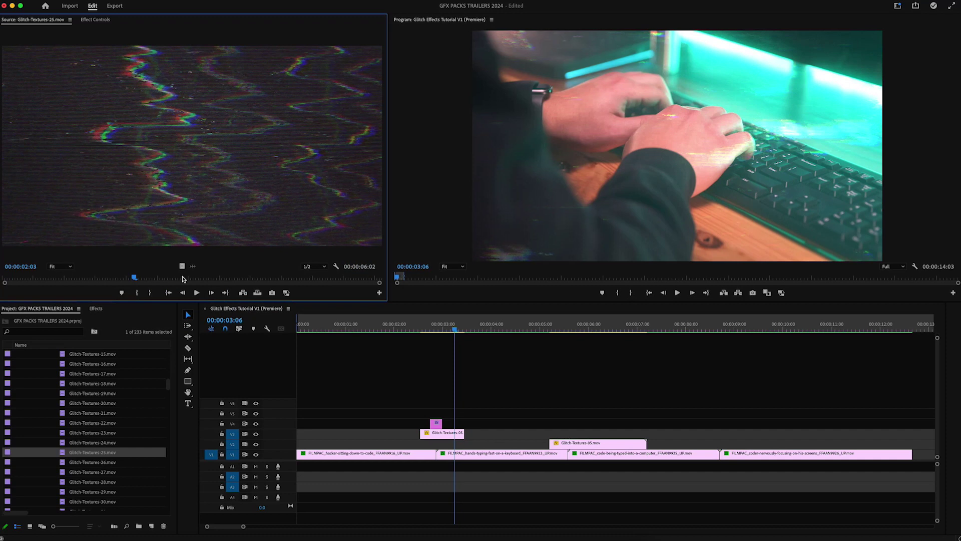
drag(182, 266, 422, 449)
drag(523, 444, 472, 446)
Fit Glitch-Textures-25 to frame size, set Scale to 50.0 and Blend Mode to Color Dodge
right_click(447, 445)
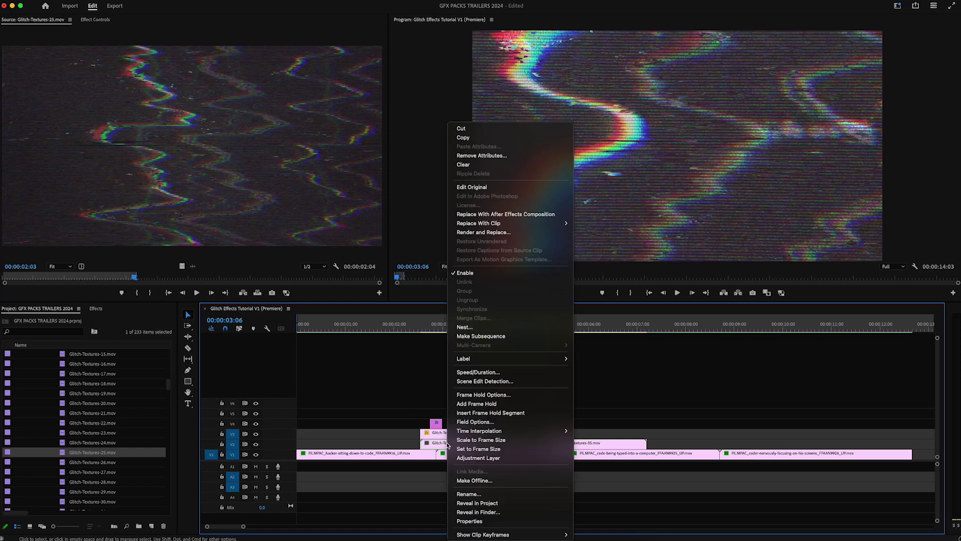
click(472, 449)
click(95, 19)
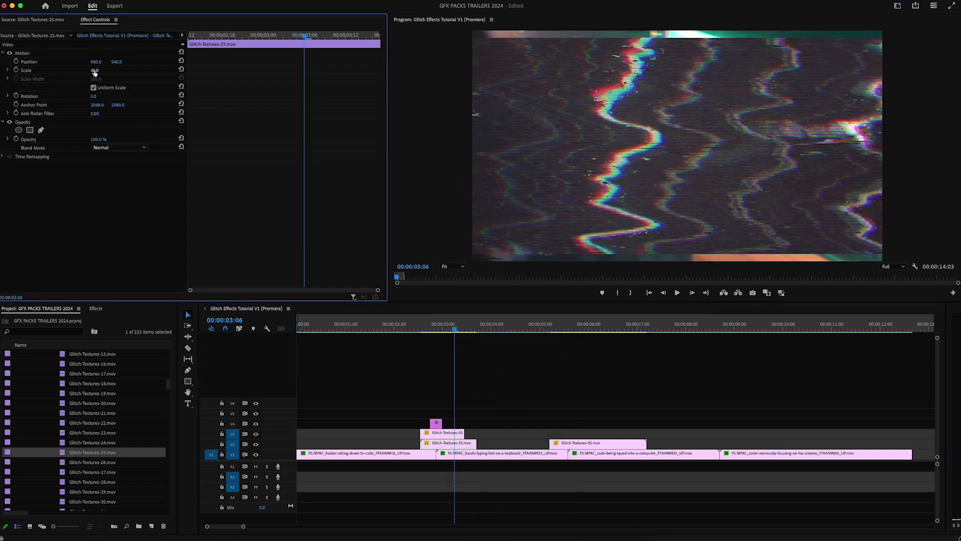
click(100, 70)
text(50.0)
key(Return)
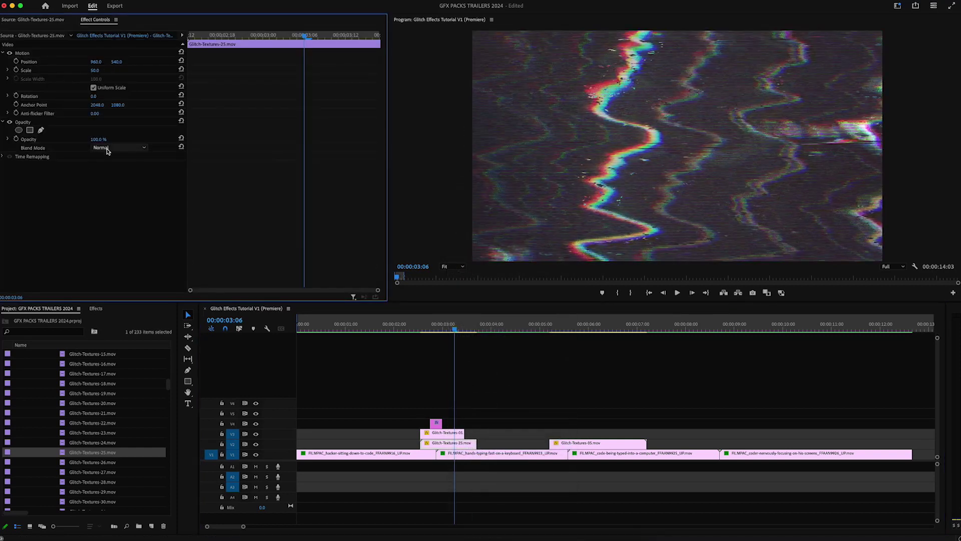
click(107, 148)
click(109, 243)
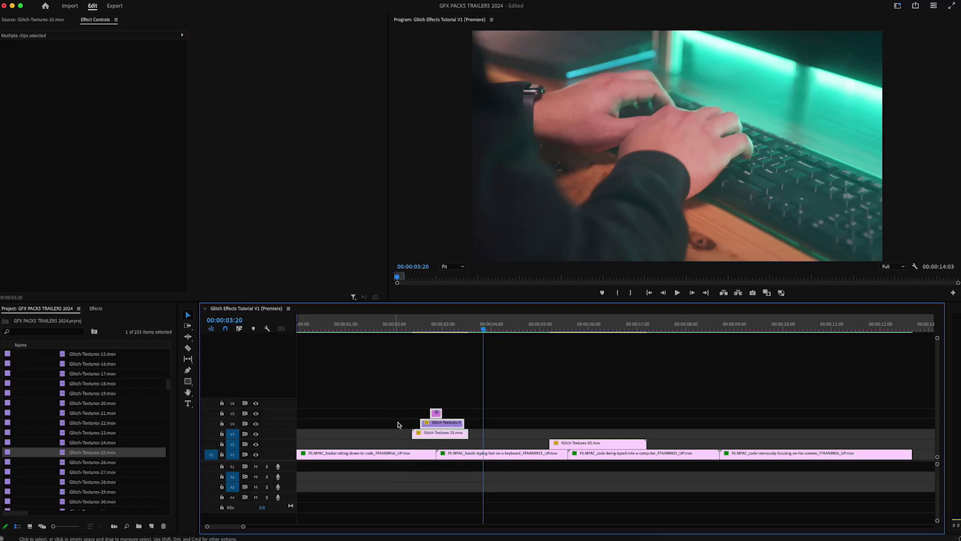
click(389, 426)
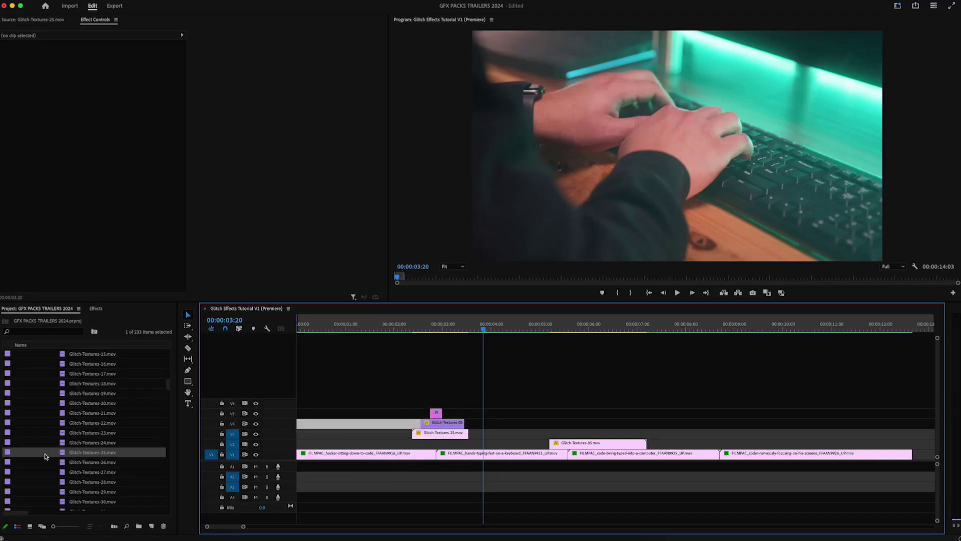
Preview Glitch-Textures-36 and mark its out point at 00:00:01:08
scroll(46, 458, down, 6)
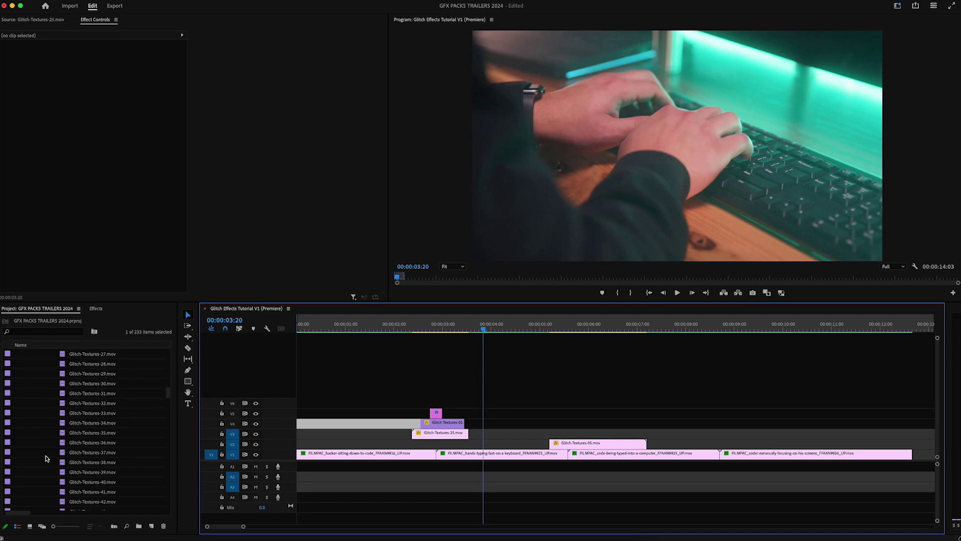
double_click(62, 444)
key(space)
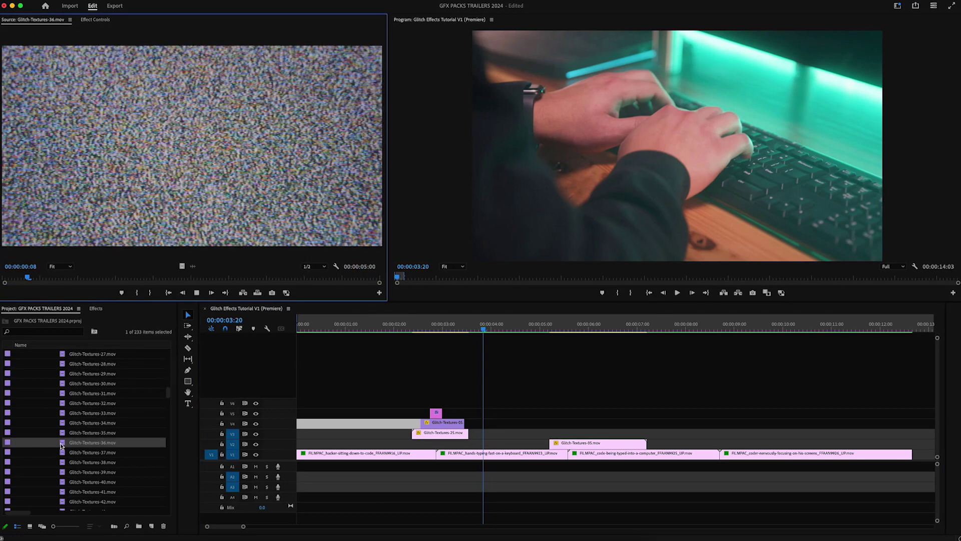
key(space)
key(o)
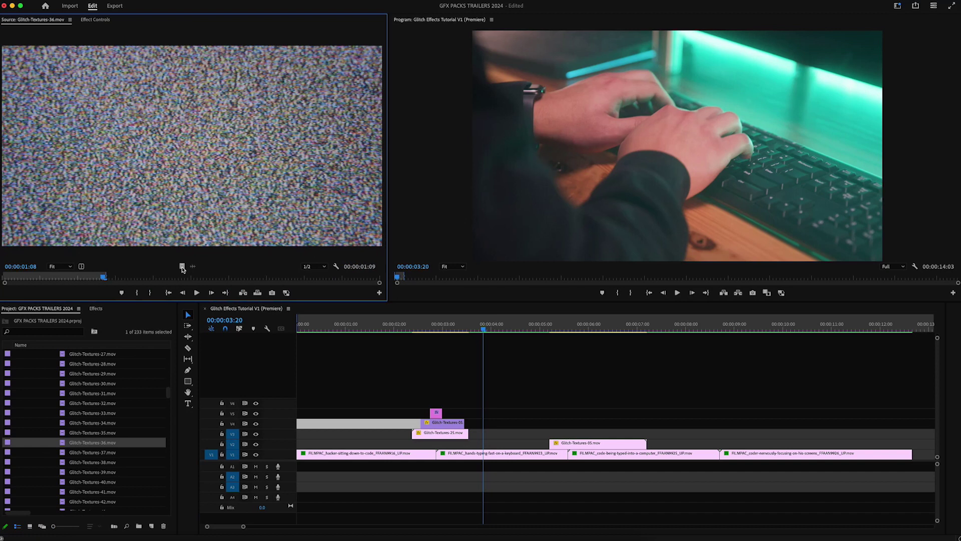
Add the static clip's video to V2, lengthen its end slightly, and go to its Blend Mode setting
drag(181, 265, 396, 444)
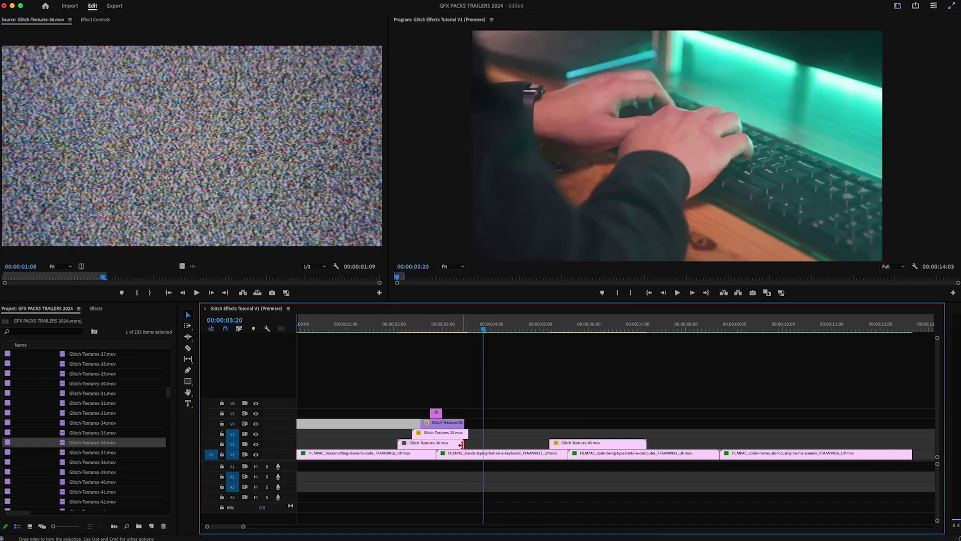
drag(464, 443, 490, 445)
click(406, 326)
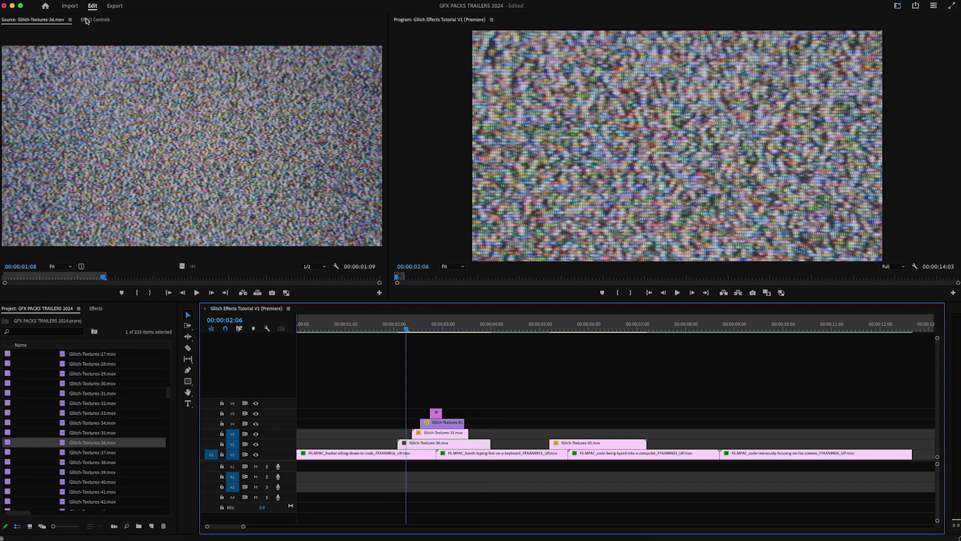
click(95, 19)
click(104, 147)
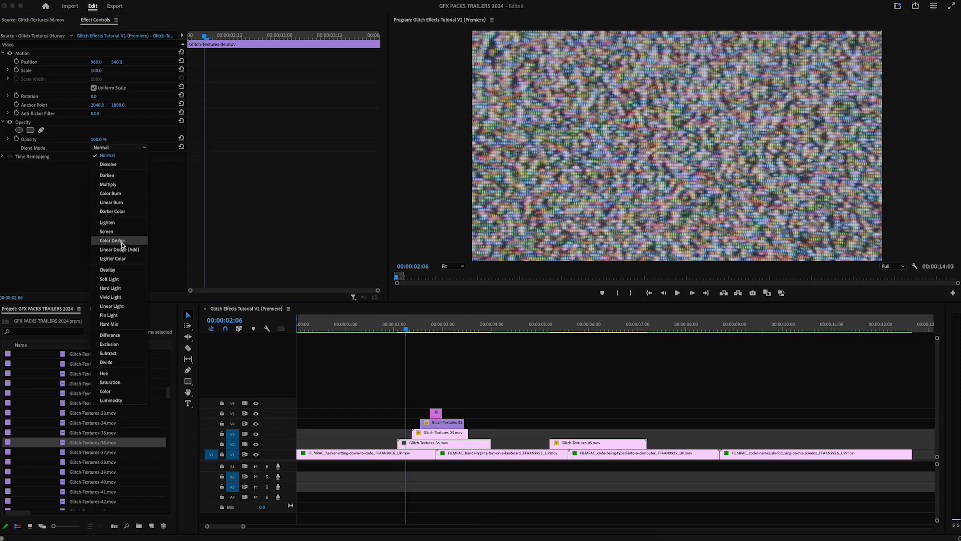